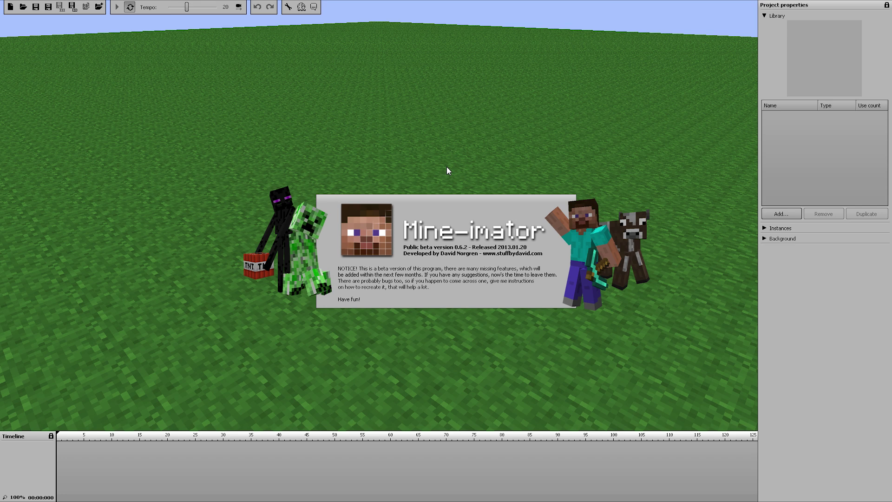
Step: Dismiss the welcome splash and add a new character to the empty scene
left_click(423, 155)
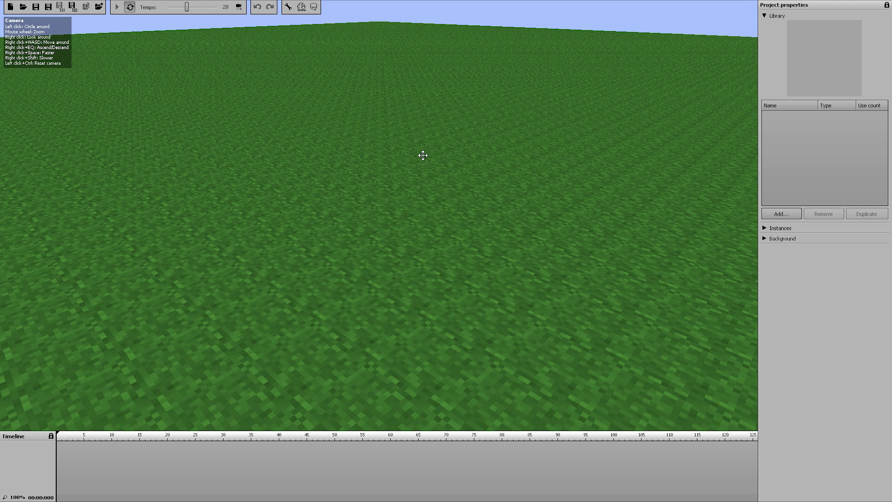
left_click(778, 213)
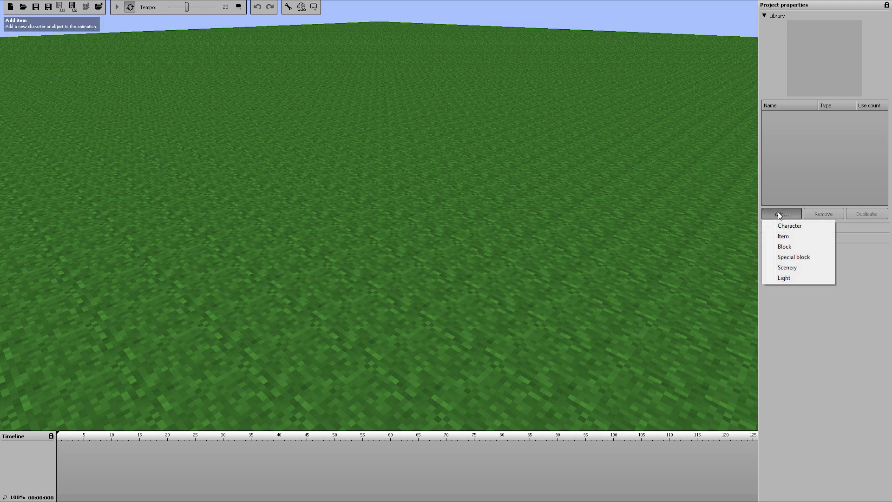
left_click(778, 225)
Step: Add a scenery object and load Huge tree.schematic from the Schematics folder into it
left_click(782, 213)
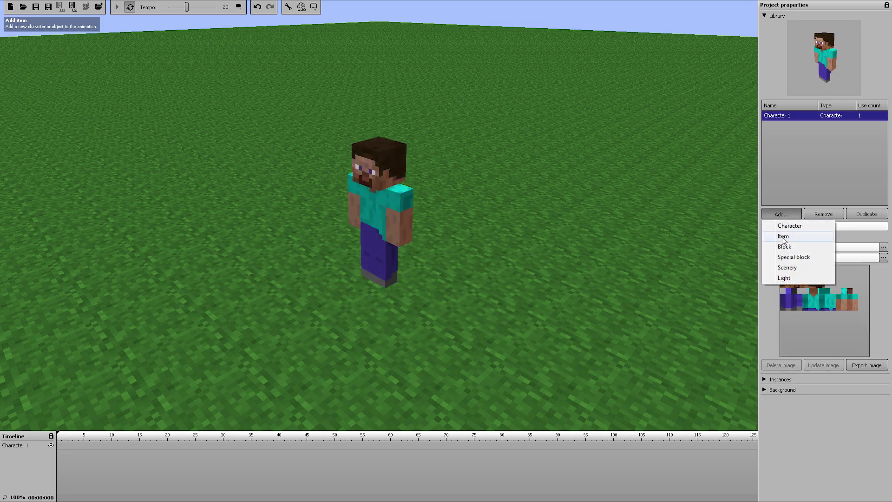
left_click(786, 268)
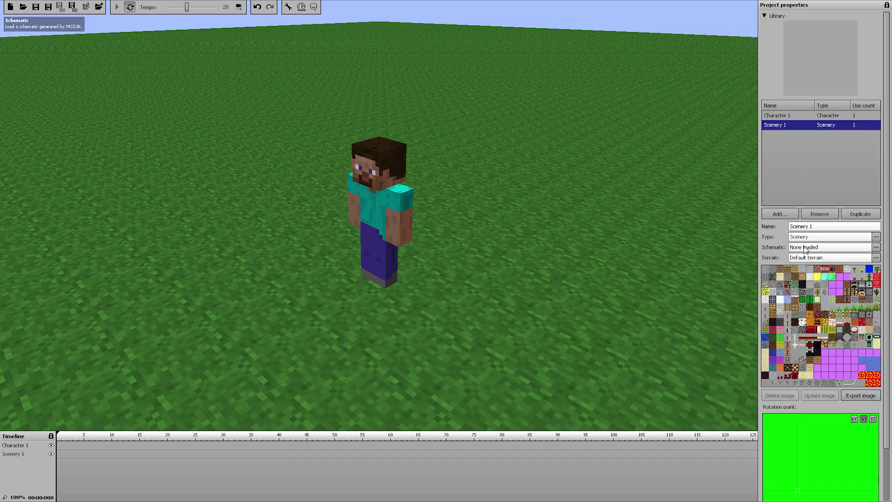
double_click(364, 227)
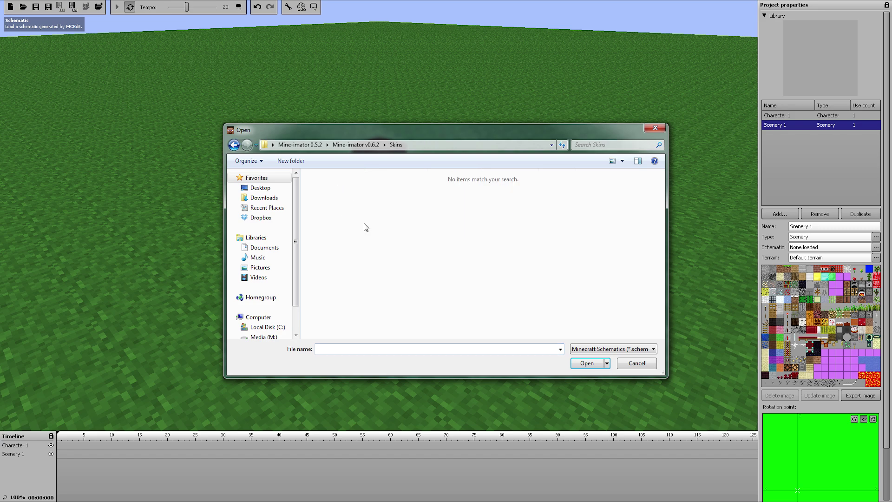
left_click(234, 145)
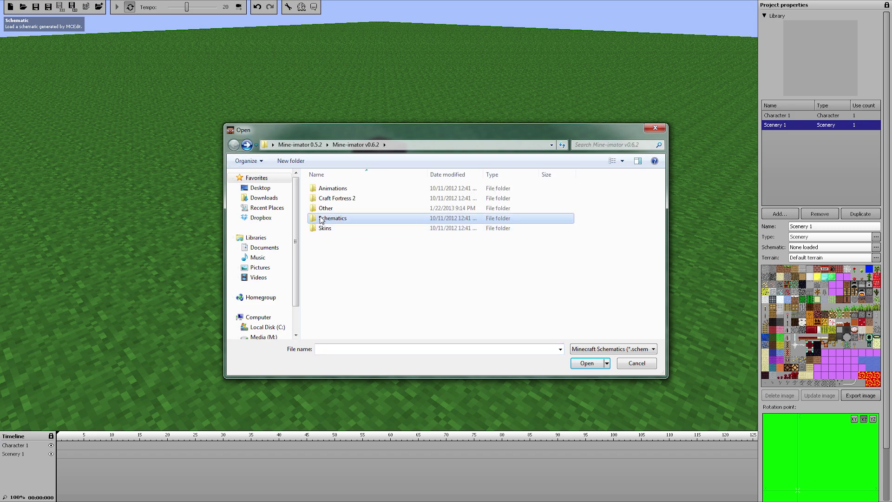
double_click(341, 217)
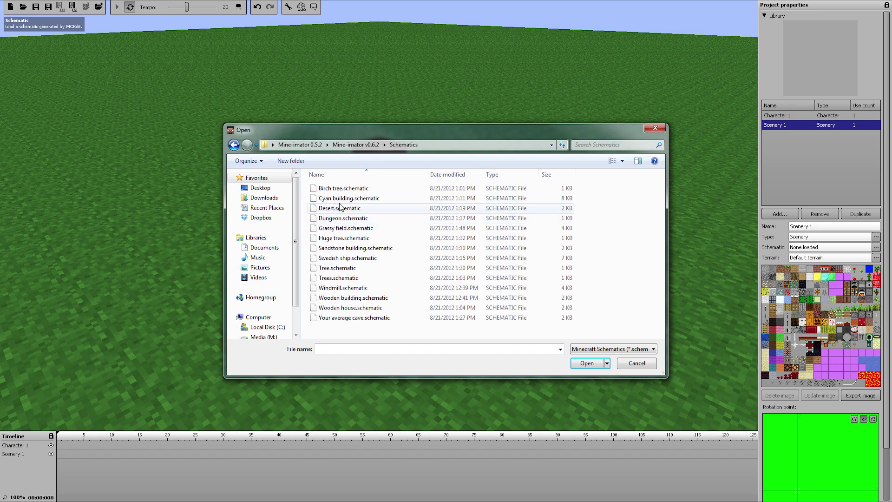
double_click(348, 238)
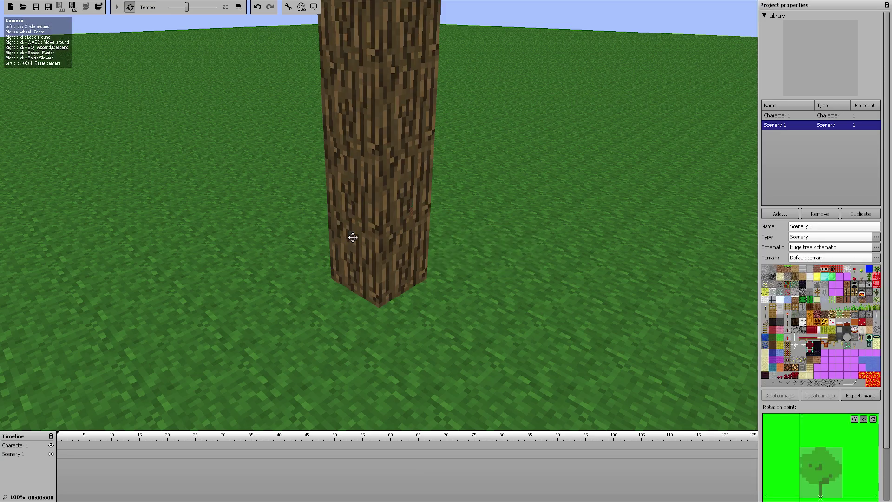
scroll(447, 198, "down", 5)
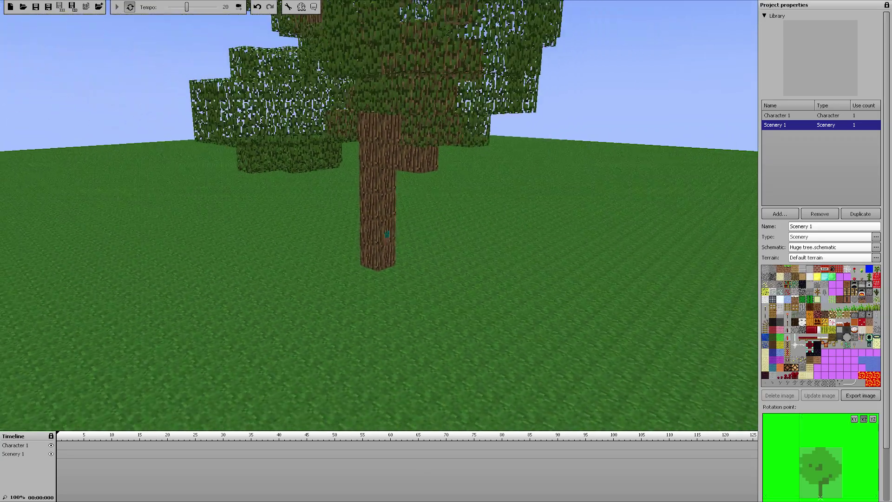
Step: Keyframe the tree's position in the foreground, away from the character, at frame 0 and just behind the character at frame 29
left_click(58, 454)
left_click(764, 41)
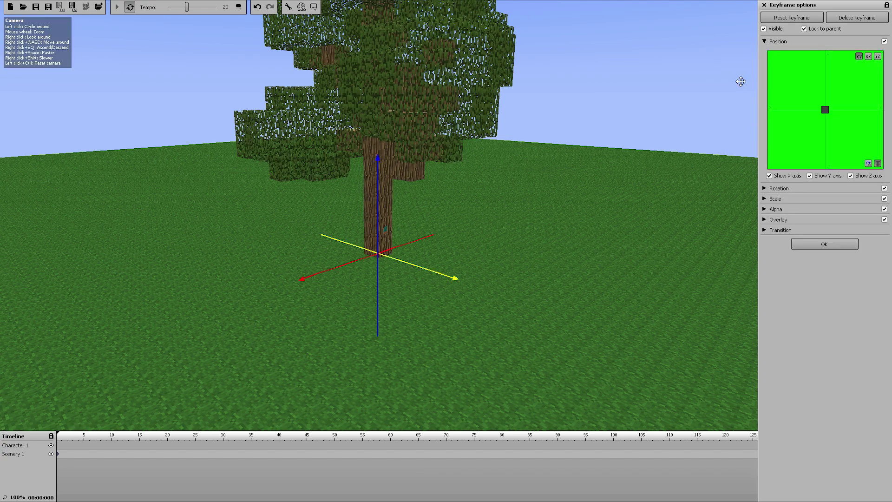
left_click_drag(354, 265, 181, 321)
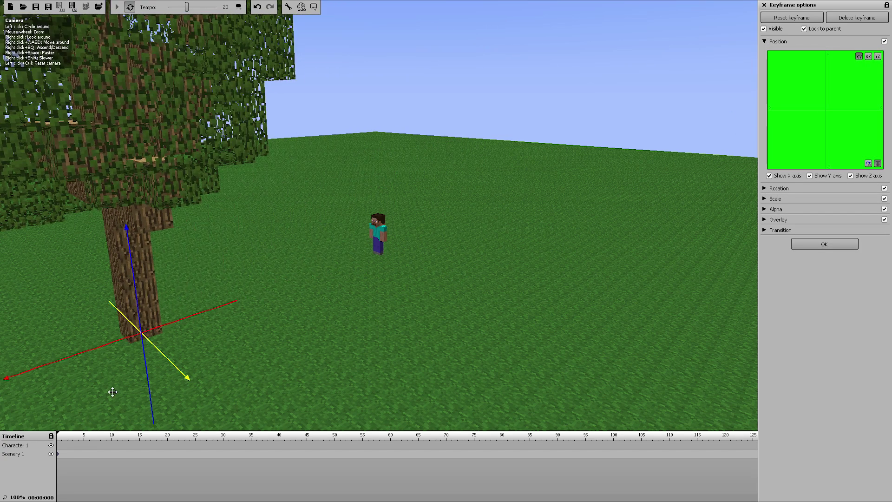
left_click(218, 455)
left_click_drag(191, 321, 437, 250)
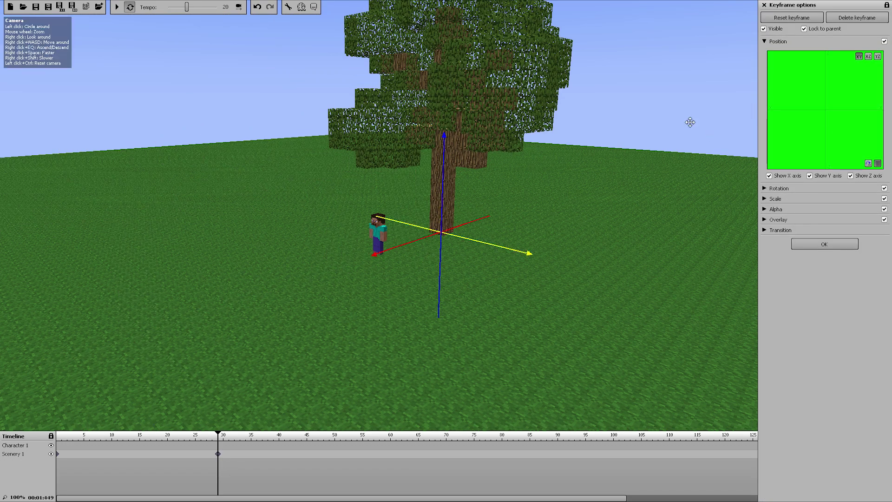
Step: Keyframe the character's position beside the tree trunk at frame 0 and again beside the trunk at frame 29
left_click(58, 445)
left_click_drag(326, 274, 191, 334)
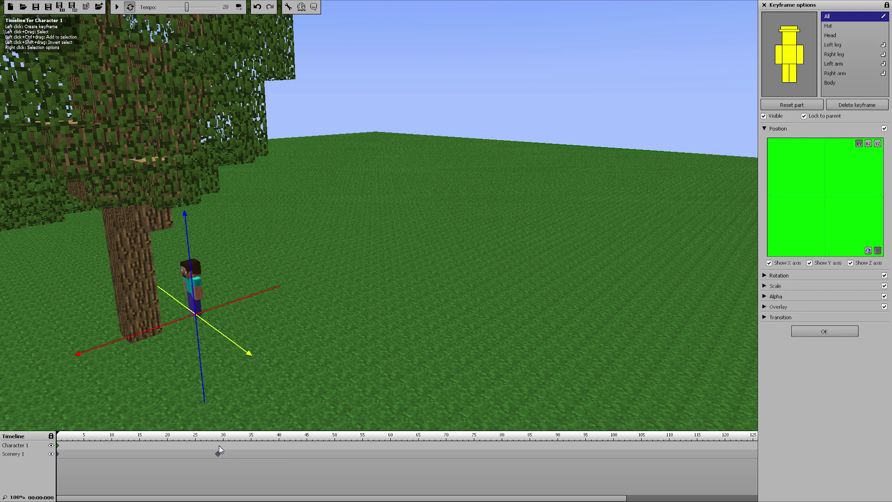
left_click(219, 446)
left_click_drag(236, 302, 429, 250)
Step: Create a walking animation from the character's first keyframe to its next keyframe
left_click(58, 447)
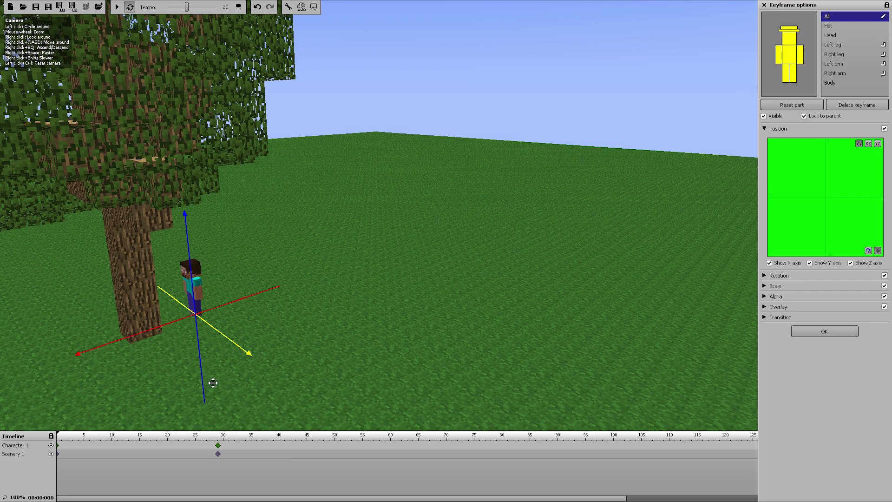
right_click(57, 449)
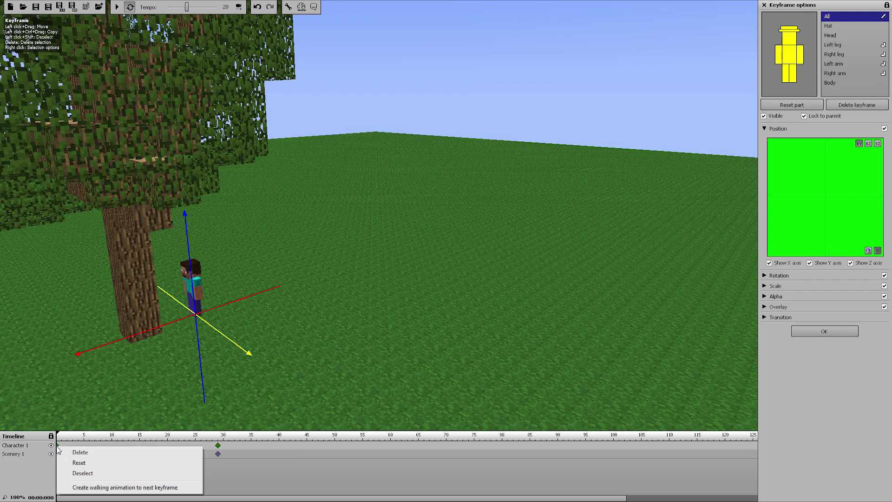
left_click(168, 486)
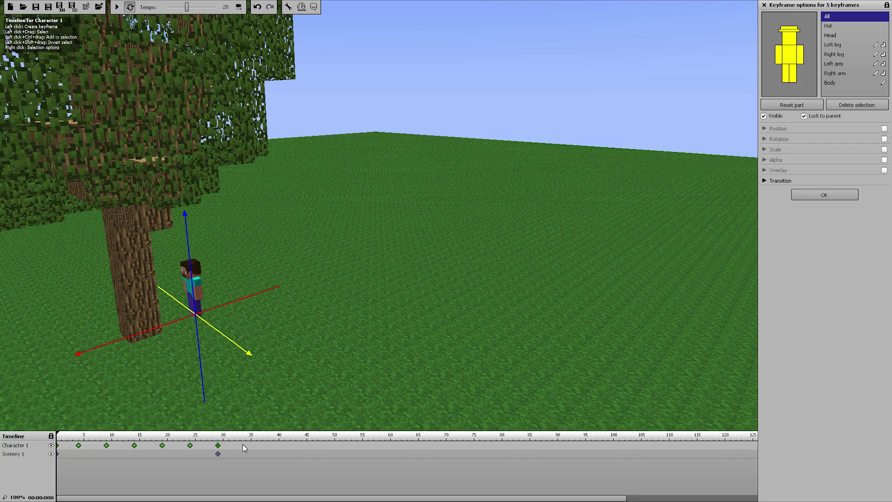
Step: Play the walking animation, slow the tempo to 6 and pause playback
left_click(117, 10)
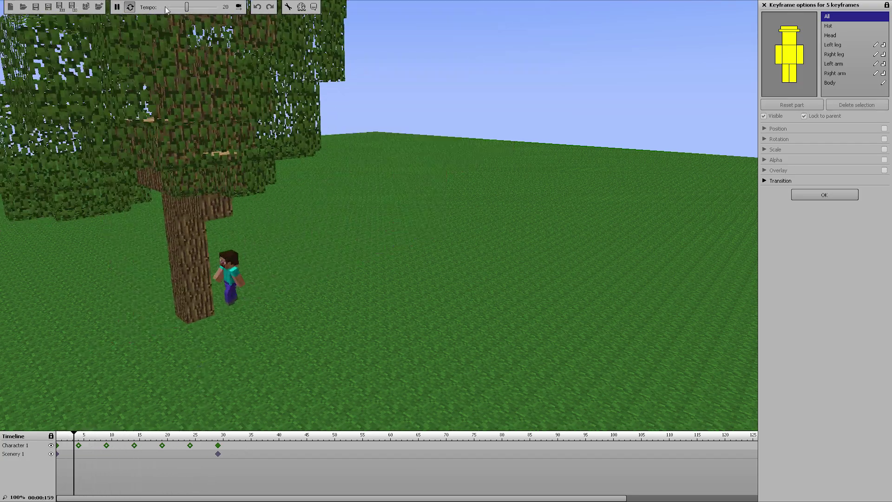
left_click_drag(189, 6, 175, 10)
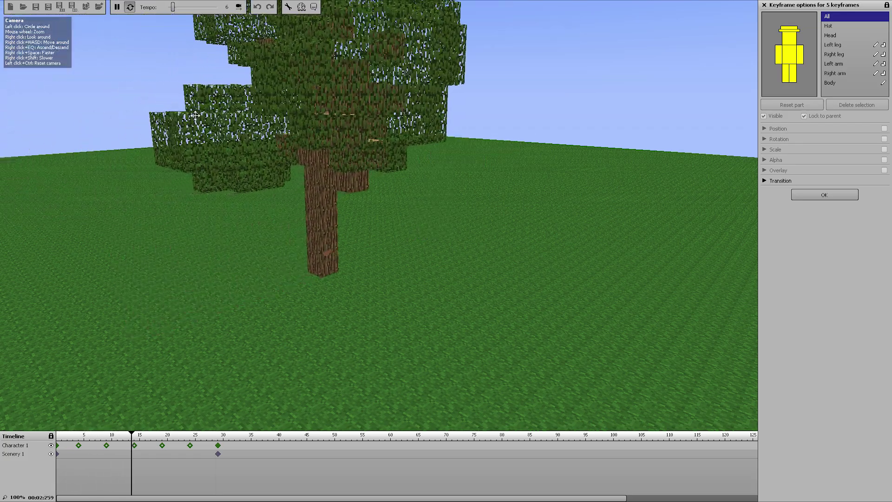
left_click(117, 7)
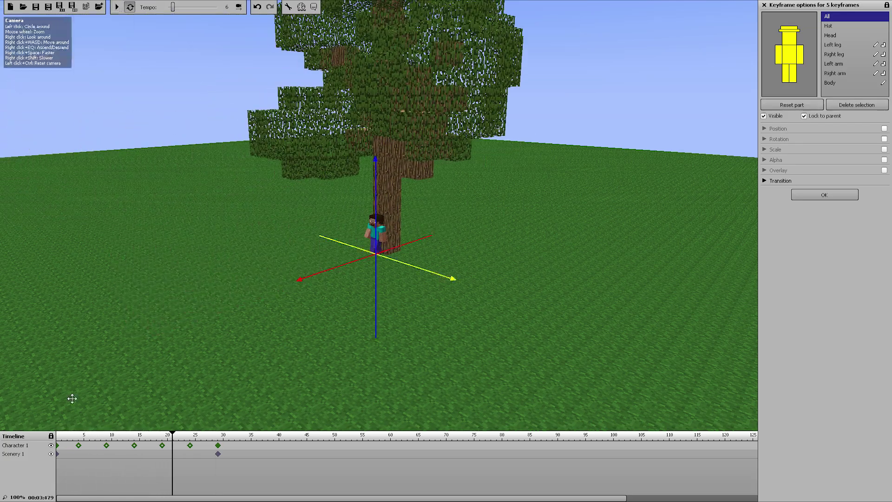
Step: Move the character farther from the tree trunk along the yellow axis in its frame 29 keyframe
left_click(58, 446)
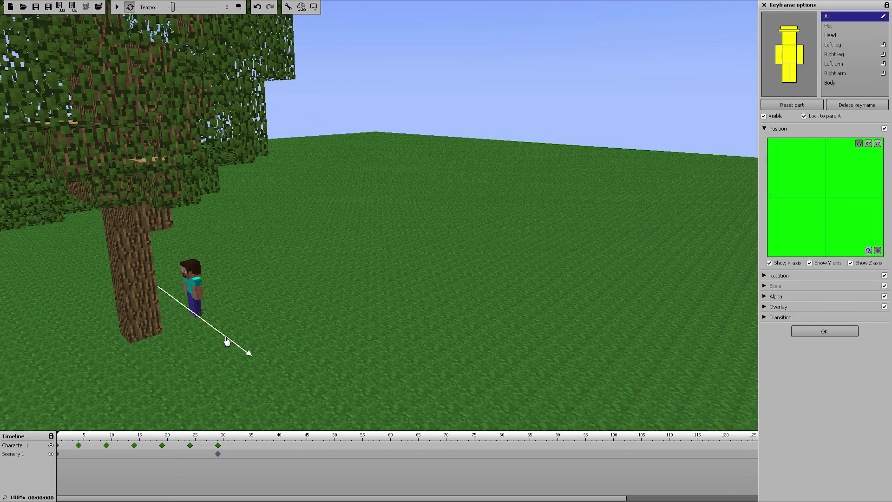
left_click(217, 445)
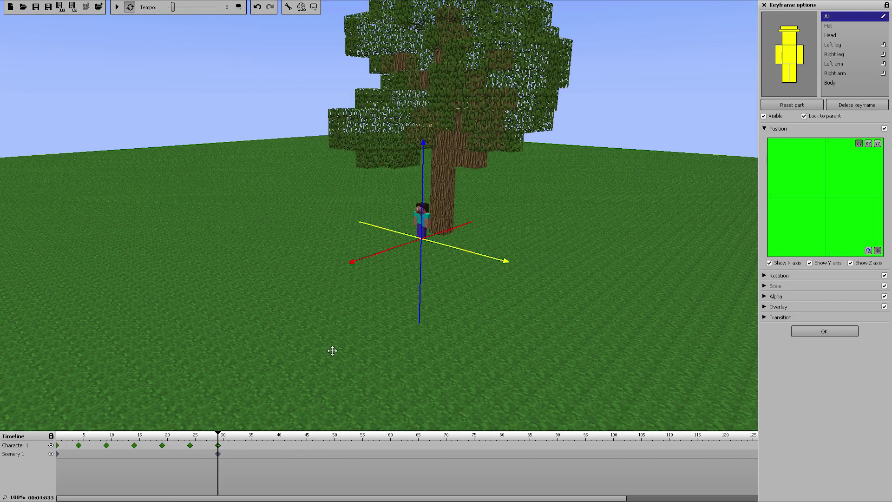
left_click_drag(445, 249, 507, 264)
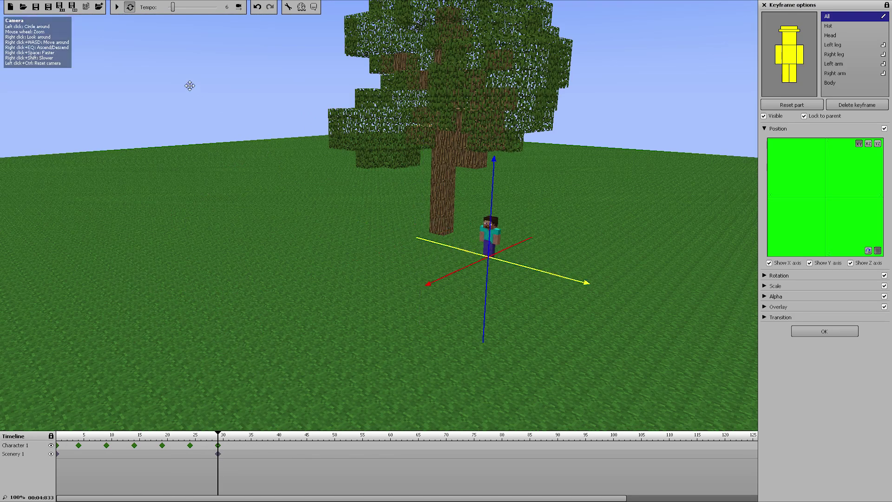
Step: Play back the adjusted walk to review it, pause it and close the keyframe options
left_click(117, 8)
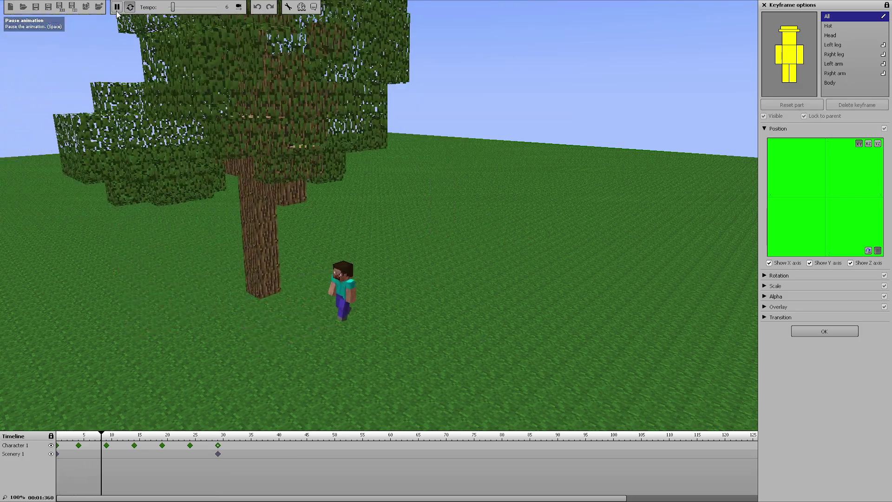
left_click(117, 8)
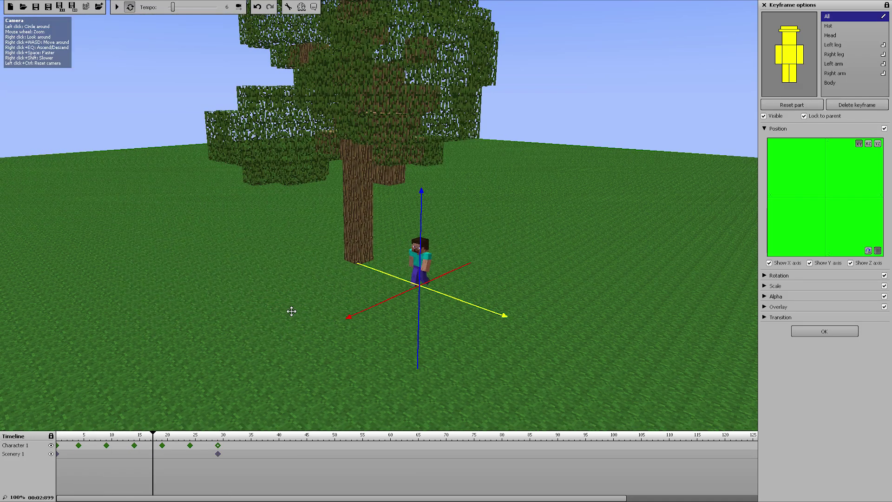
left_click(835, 329)
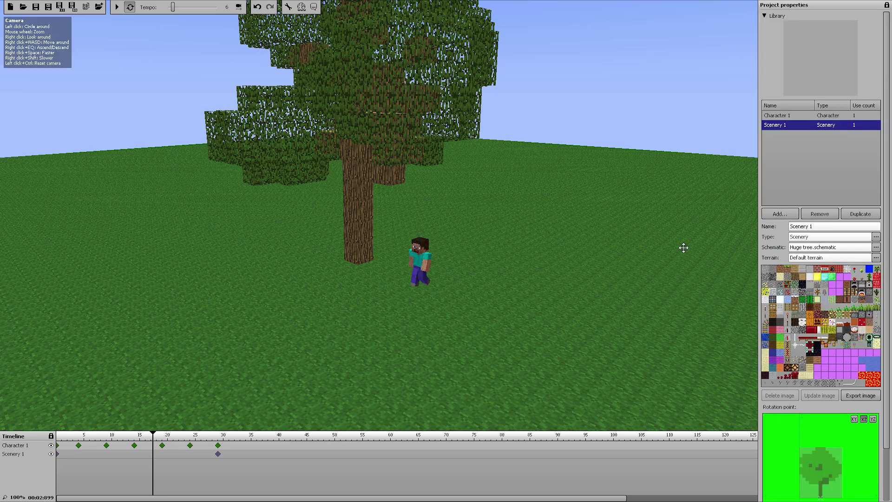
Step: Show the performance graph from the program settings and enlarge it to about half the window height
left_click(287, 8)
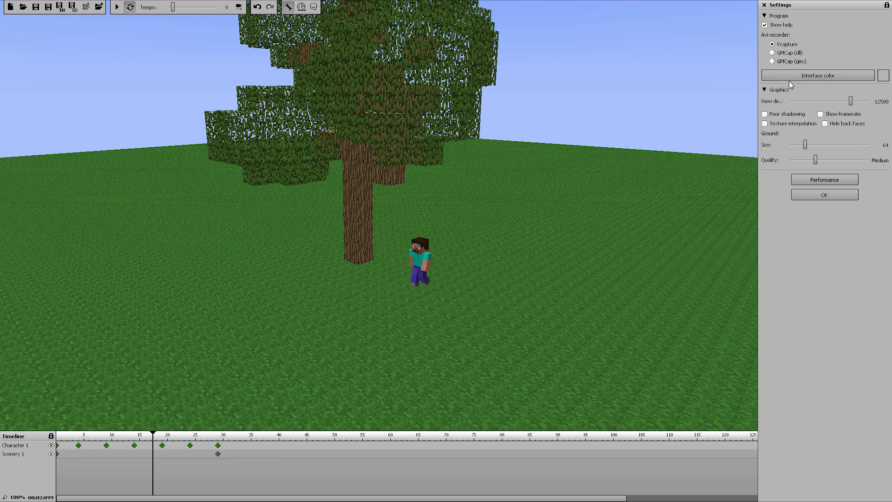
left_click(820, 181)
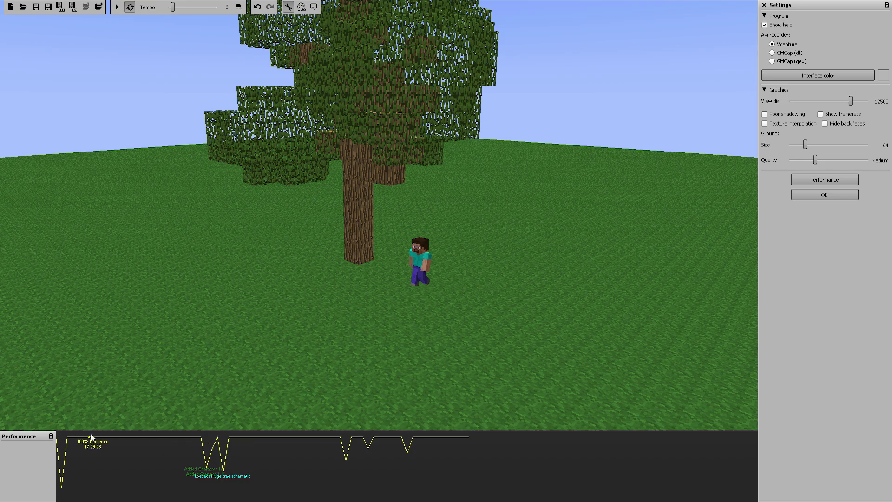
left_click_drag(90, 430, 107, 268)
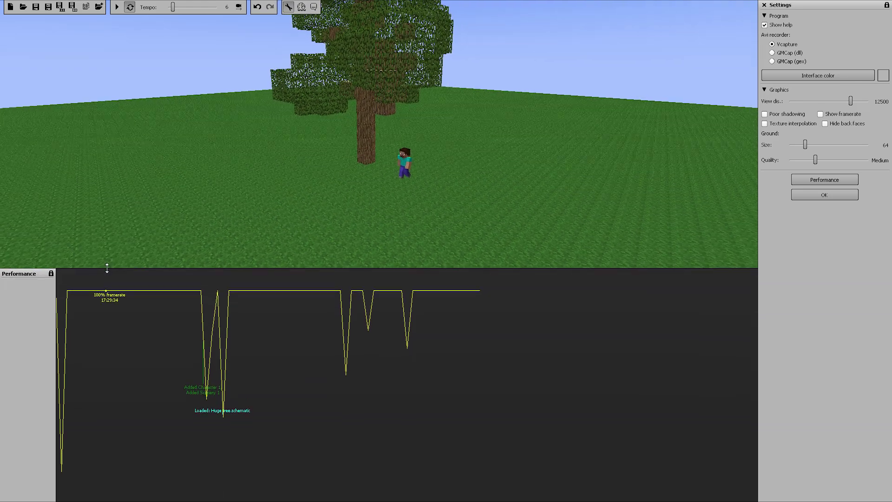
Step: Play the animation and examine the framerate dips in the performance graph, switching between the graph and the timeline
left_click(120, 10)
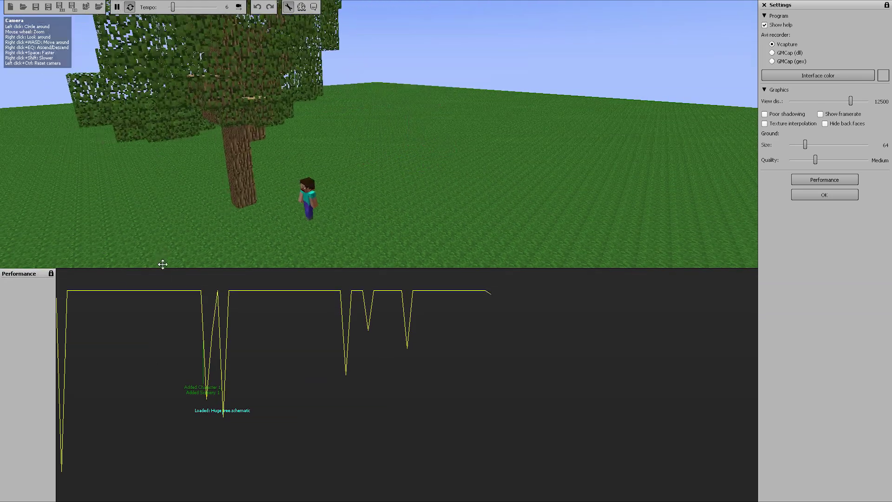
mouse_move(206, 396)
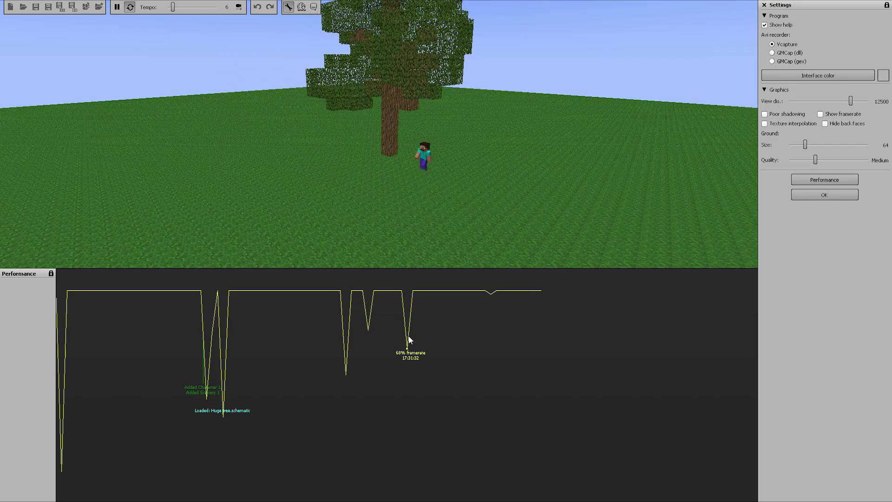
left_click(820, 179)
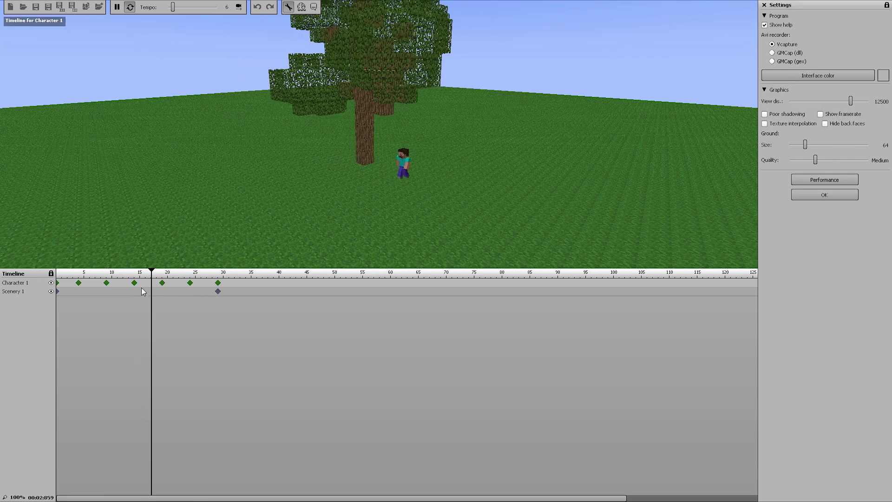
left_click(816, 179)
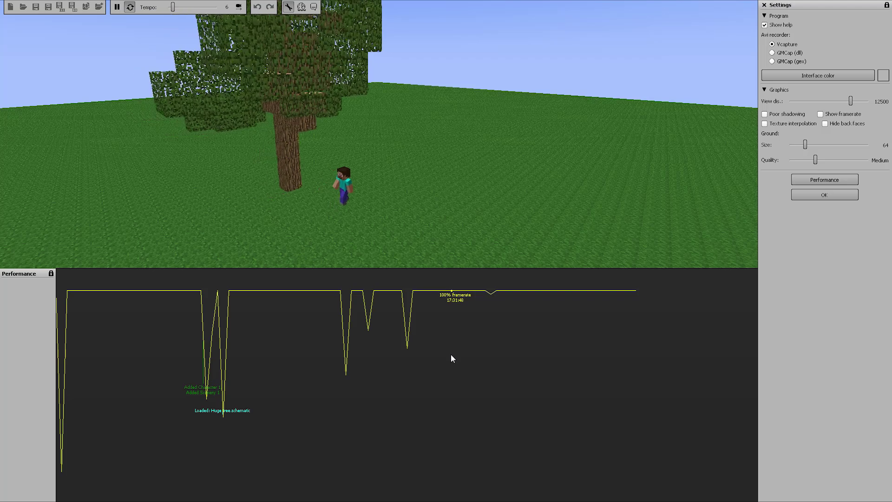
left_click(815, 178)
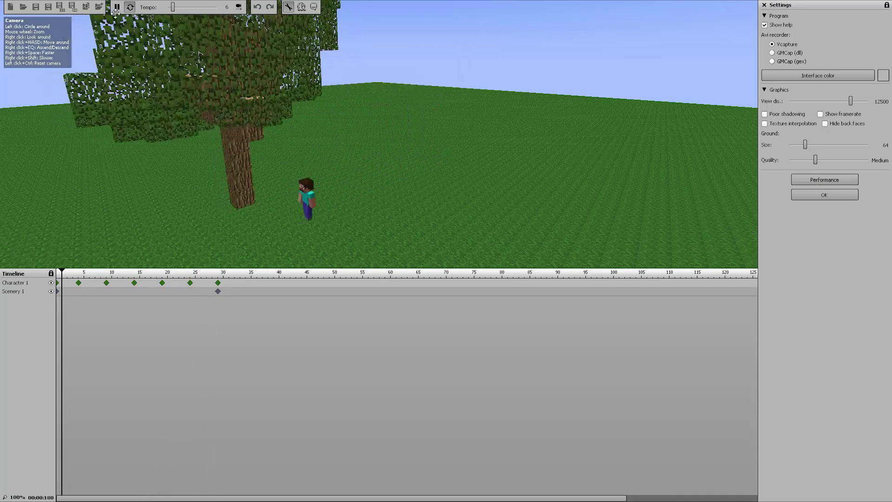
Step: Import the animation from the skelly gun folder inside the Mine-imator 0.5.2 Animations folder
left_click(100, 8)
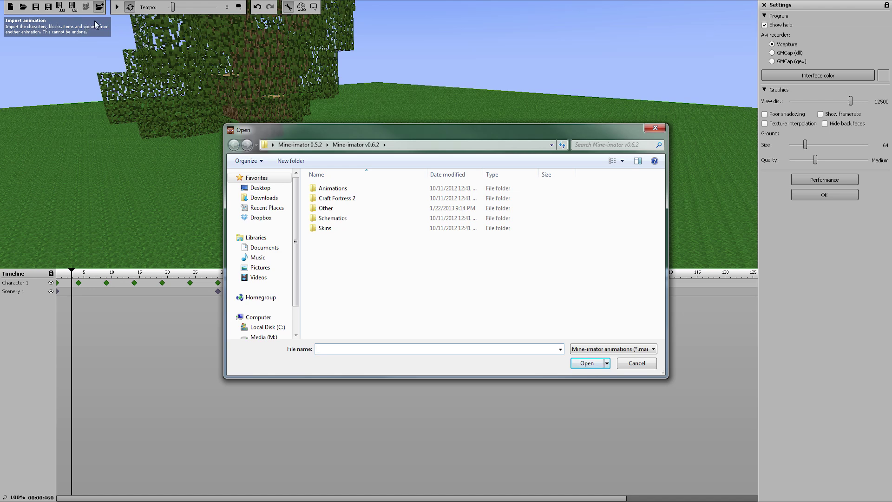
left_click(300, 144)
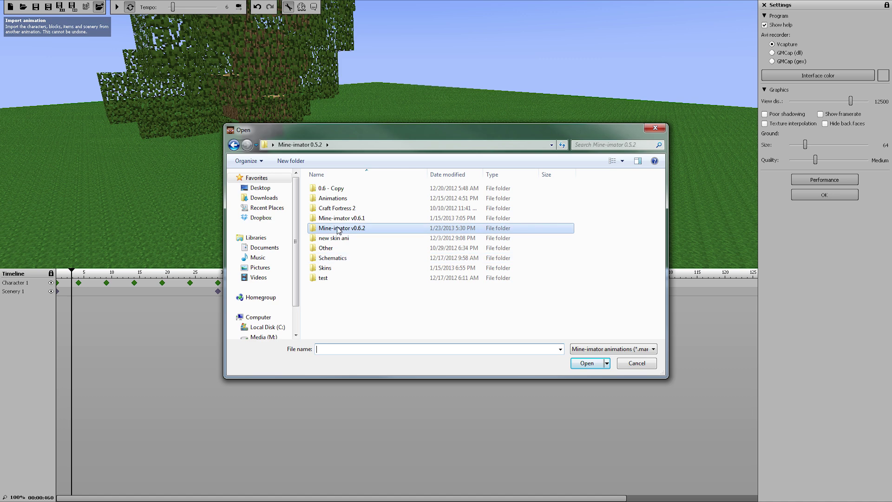
double_click(341, 199)
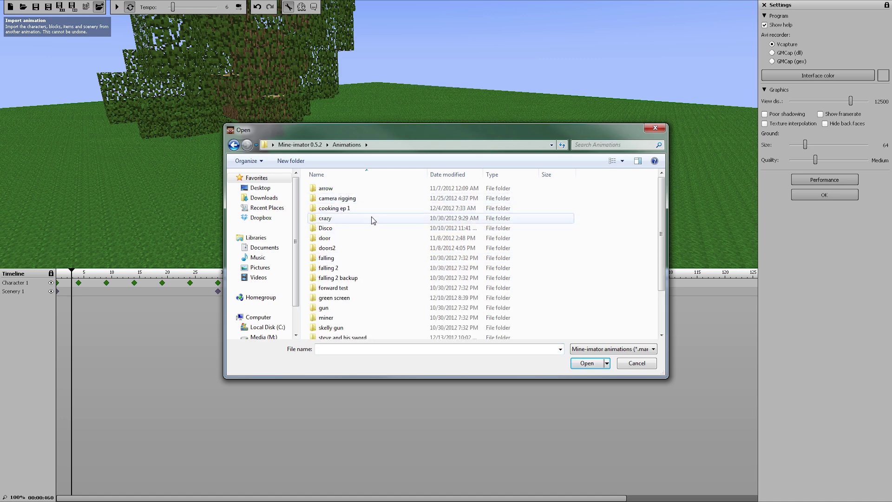
scroll(373, 221, "down", 1)
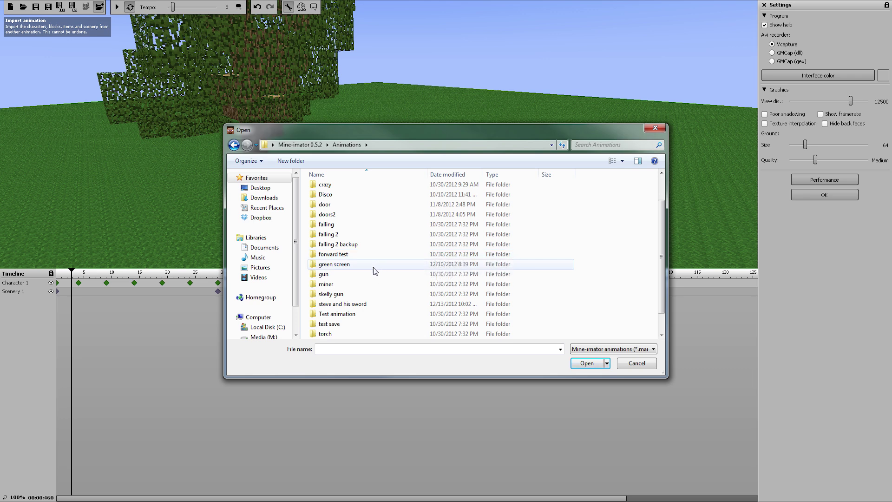
scroll(375, 271, "down", 1)
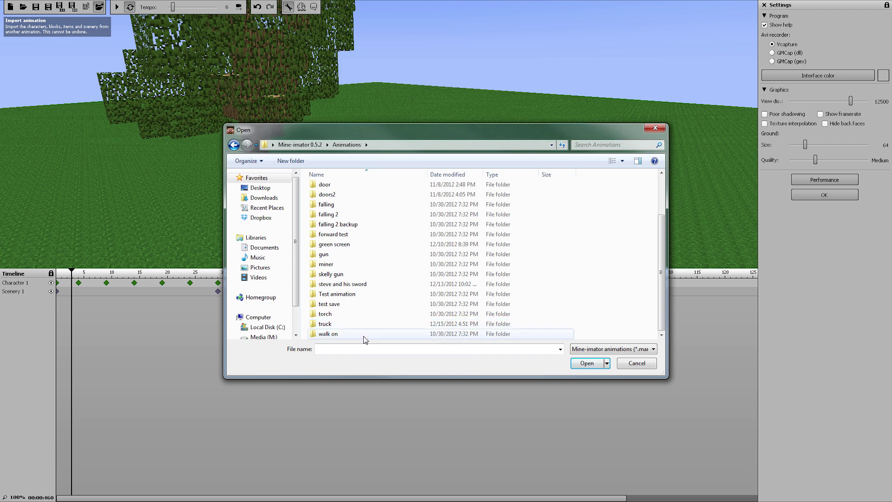
scroll(361, 323, "up", 2)
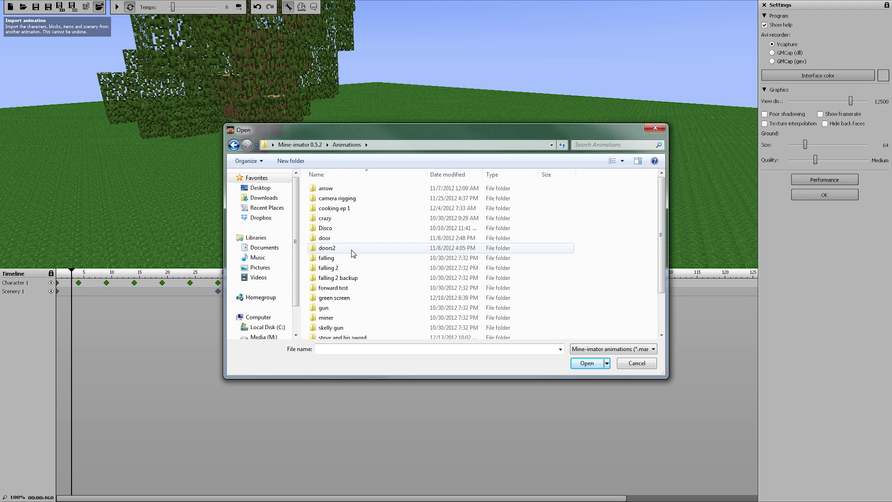
scroll(354, 255, "down", 1)
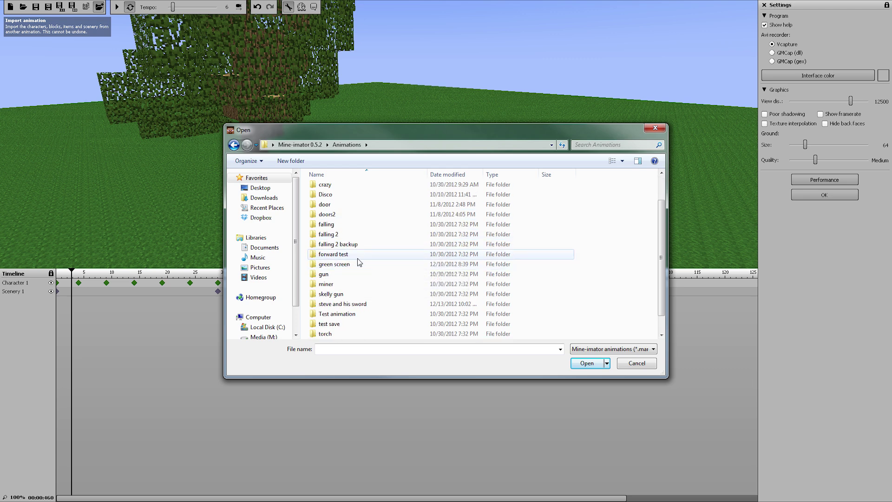
double_click(356, 294)
double_click(344, 190)
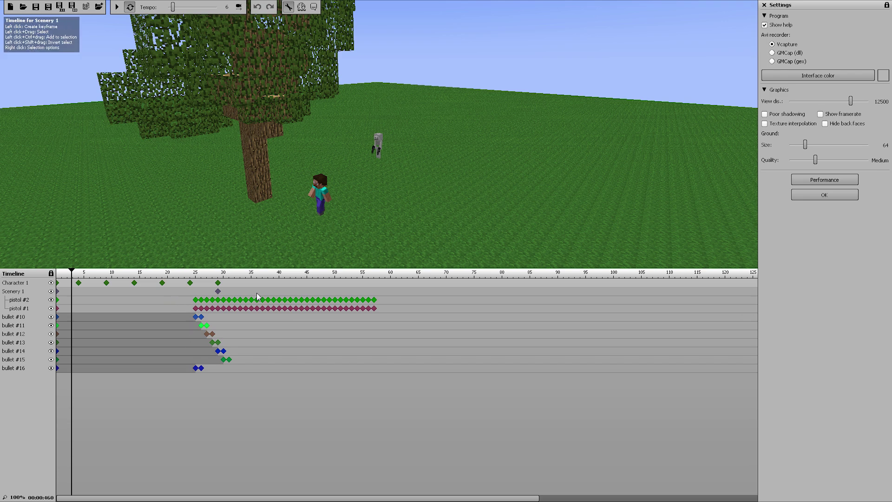
Step: Adjust the timeline height to fit all its tracks and play back the imported animation, pausing it near frame 49
left_click_drag(285, 268, 278, 327)
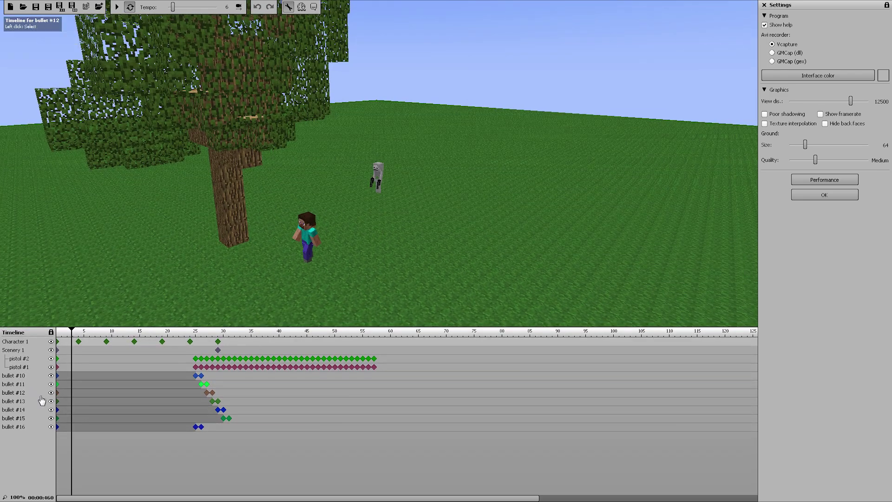
left_click_drag(223, 327, 226, 304)
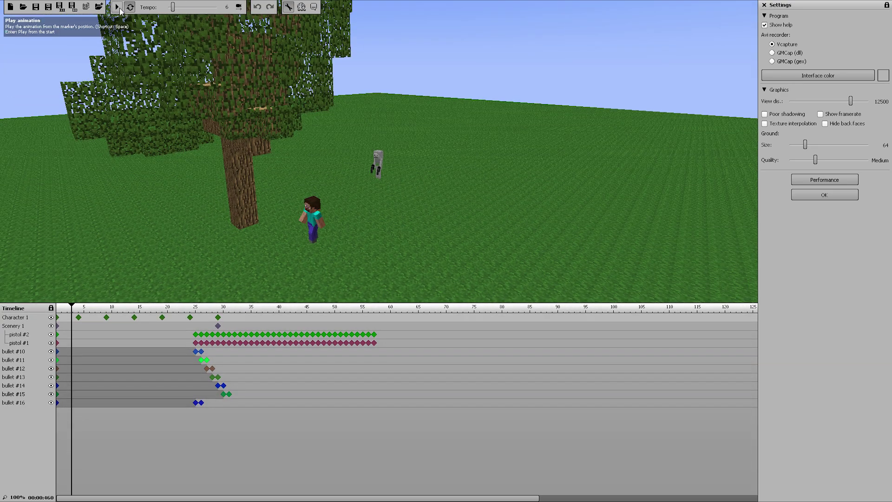
left_click(118, 9)
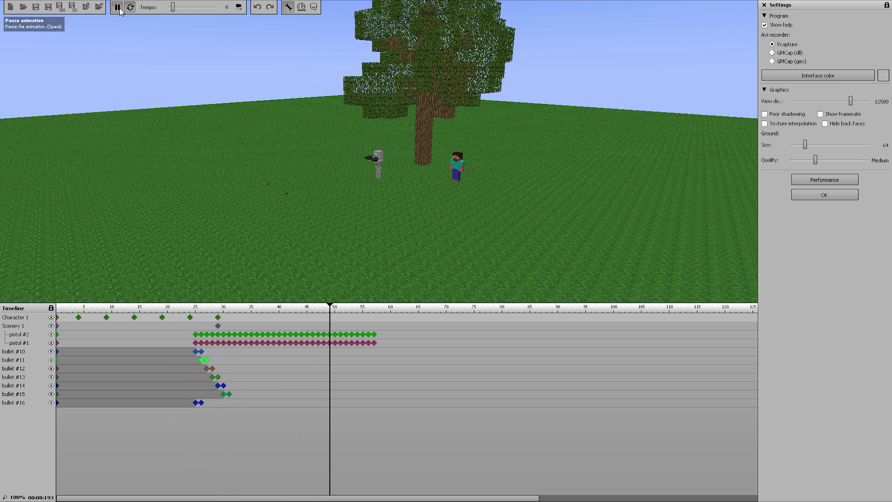
left_click(118, 7)
Step: Show the performance graph and examine the framerate and time at its dips, comparing them with the system clock
left_click(827, 177)
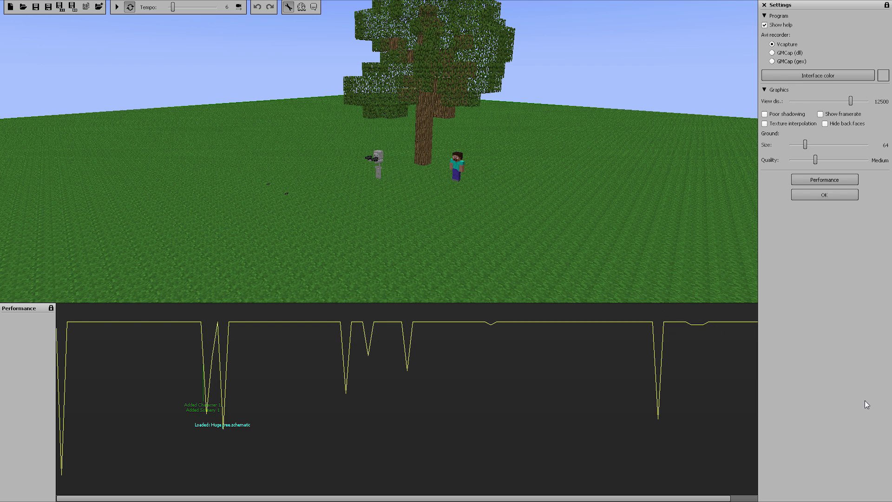
mouse_move(243, 496)
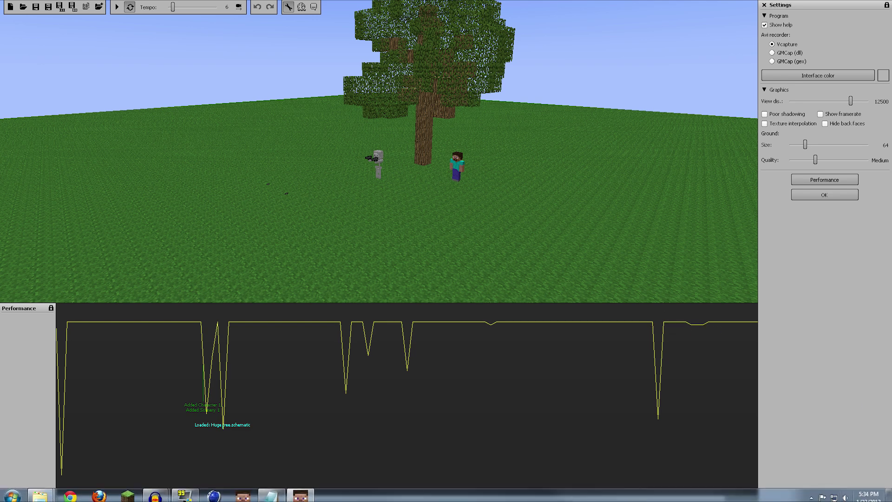
mouse_move(864, 500)
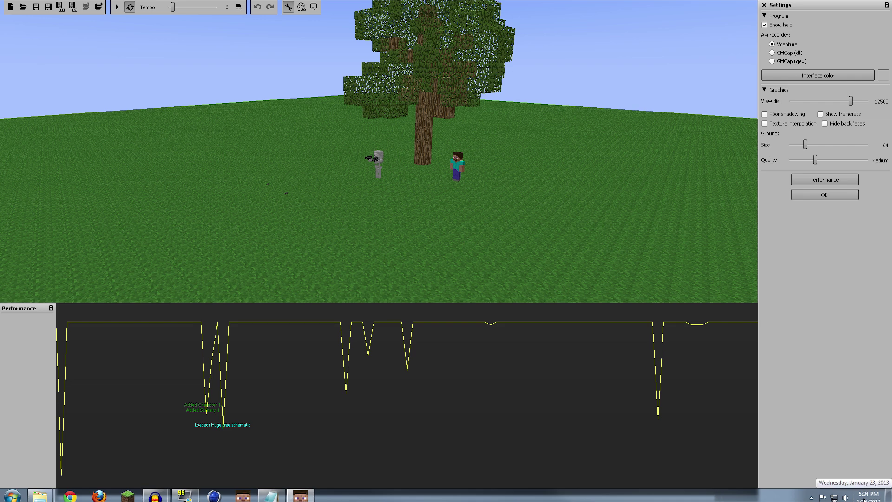
mouse_move(687, 321)
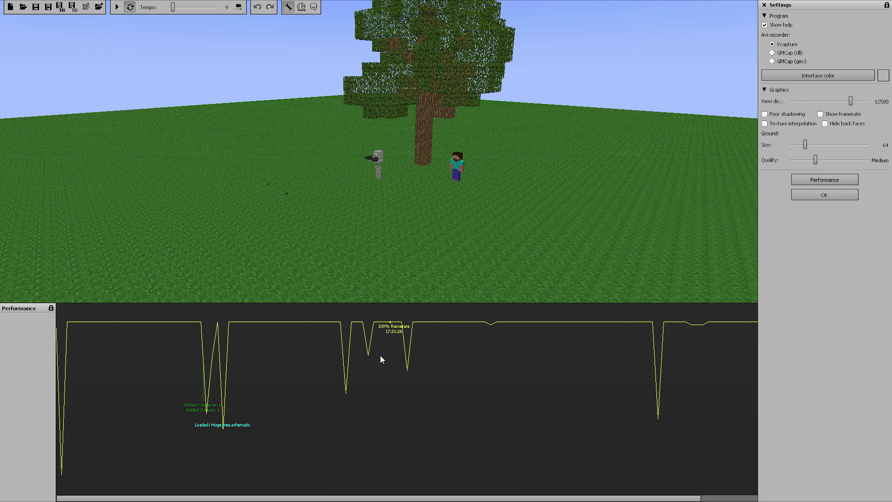
mouse_move(409, 366)
mouse_move(330, 332)
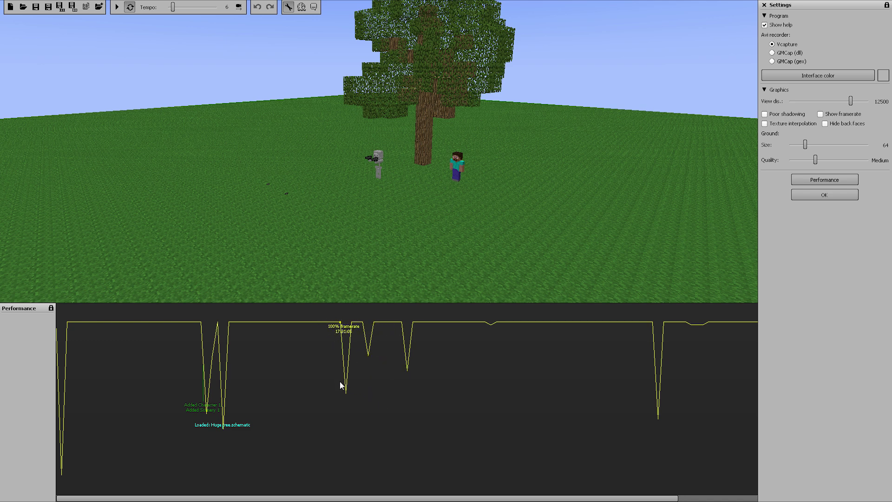
mouse_move(346, 395)
mouse_move(364, 326)
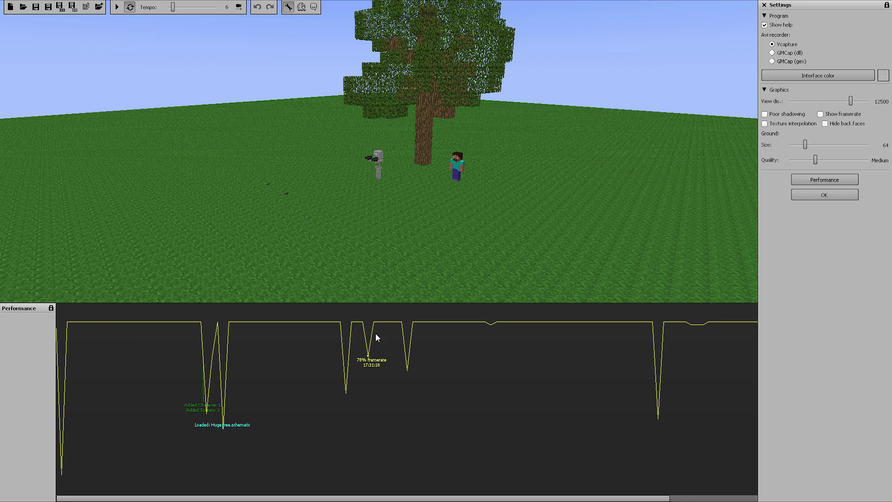
mouse_move(428, 388)
mouse_move(713, 447)
mouse_move(810, 498)
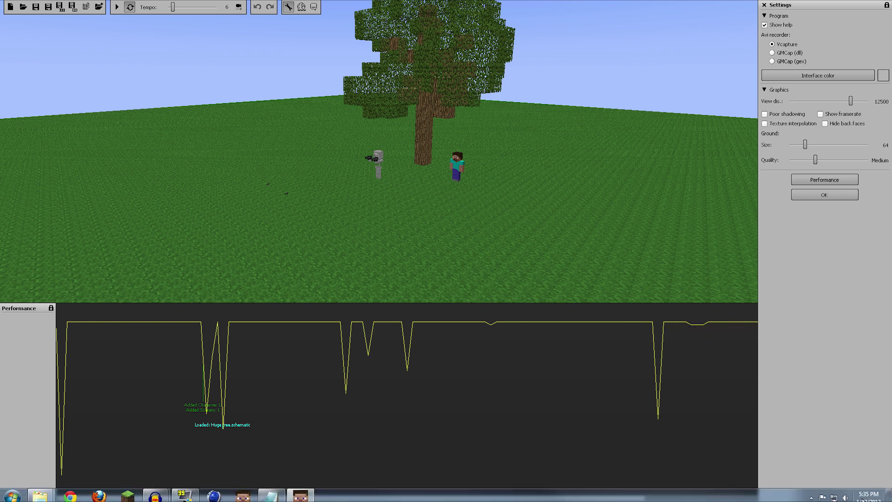
Step: Play the animation while switching between the timeline and the performance graph, and inspect the newest end of the framerate curve
left_click(117, 7)
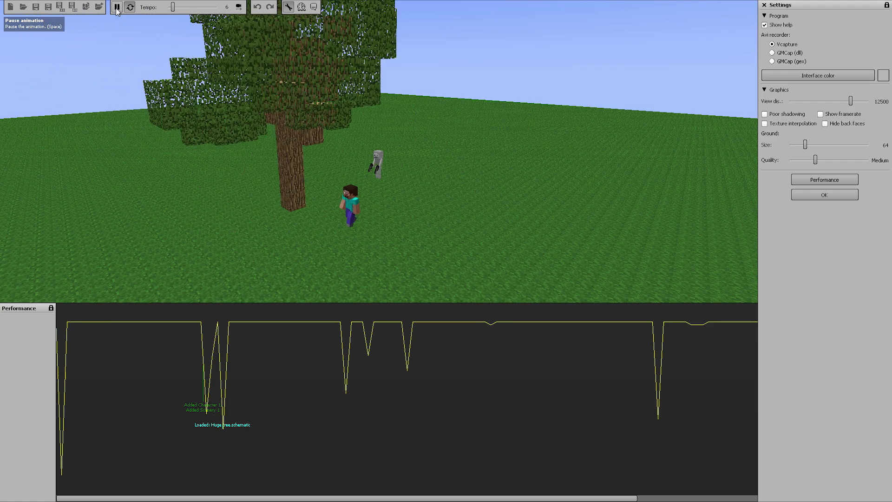
left_click(810, 179)
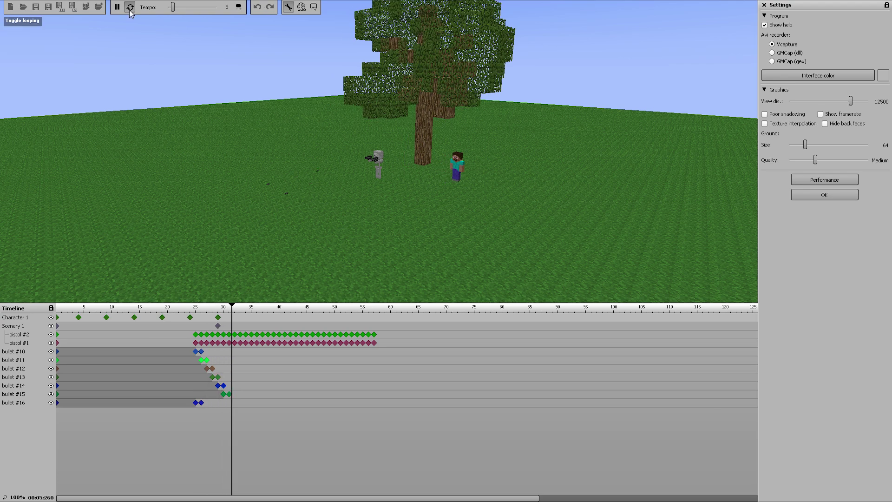
left_click(118, 7)
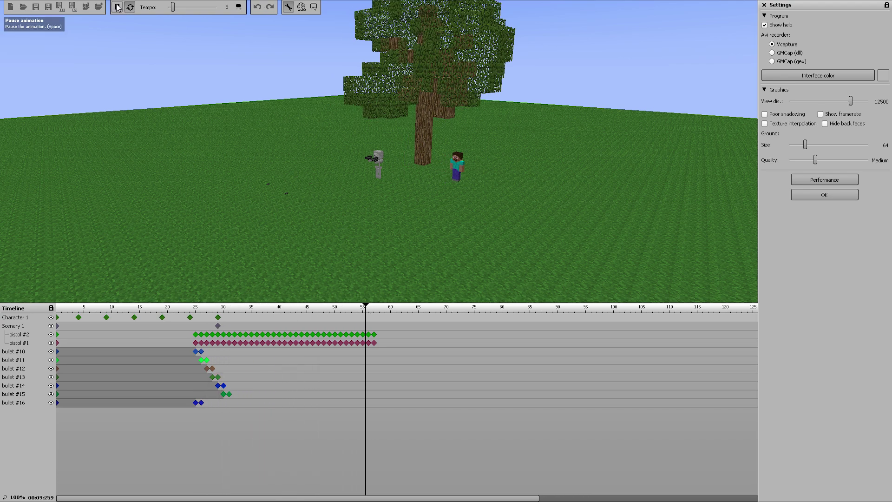
left_click(118, 7)
left_click(835, 179)
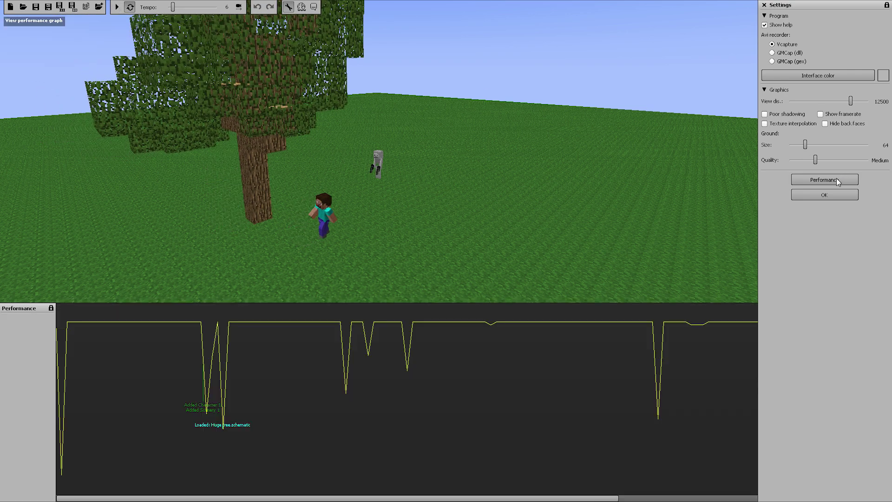
mouse_move(755, 324)
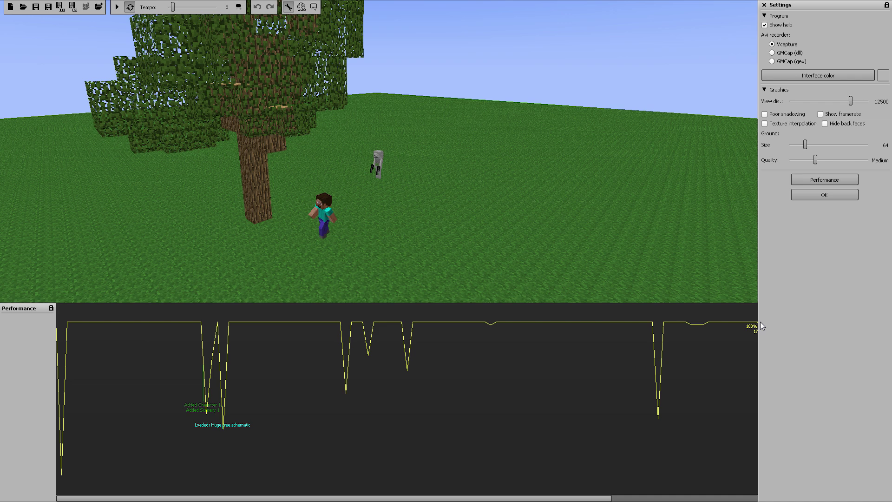
mouse_move(758, 322)
left_mouse_down()
mouse_move(784, 324)
mouse_move(743, 325)
mouse_move(758, 338)
left_mouse_up()
key("space")
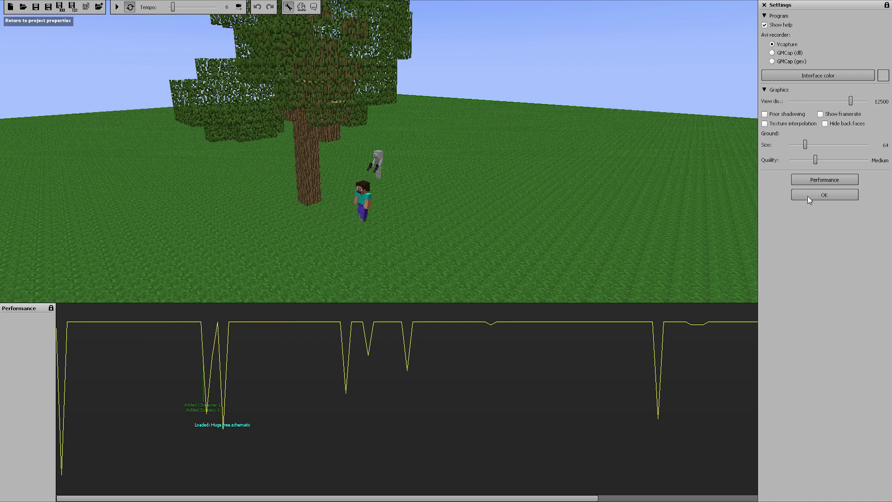
Step: Return to the project properties and hide Scenery 1, both pistols and bullets #10 to #16 in the animation
left_click(829, 195)
left_click_drag(154, 303, 155, 380)
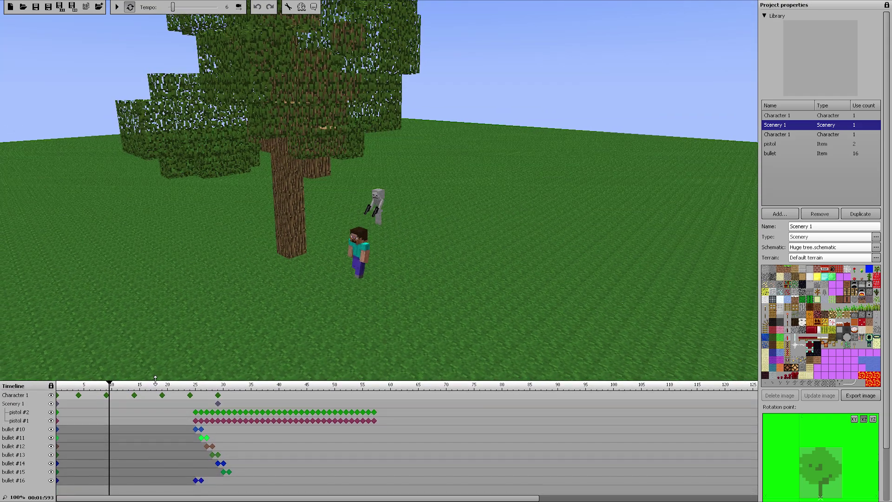
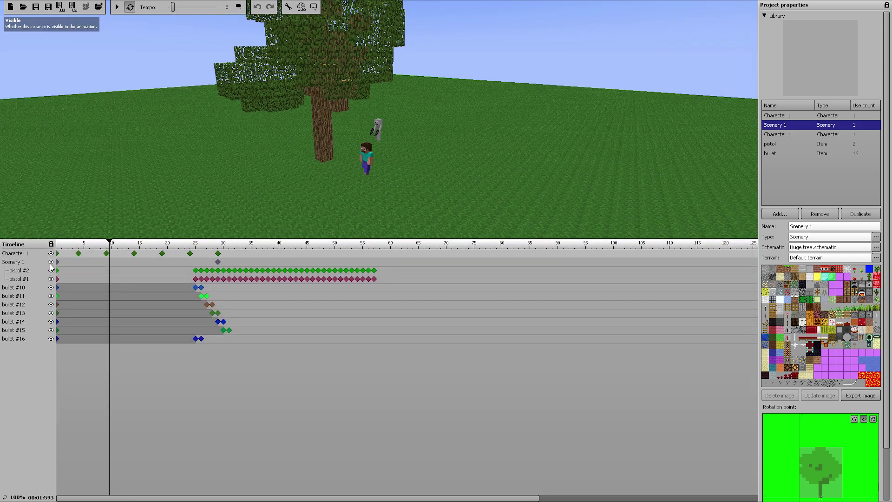
left_click(51, 261)
left_click(51, 262)
left_click(51, 262)
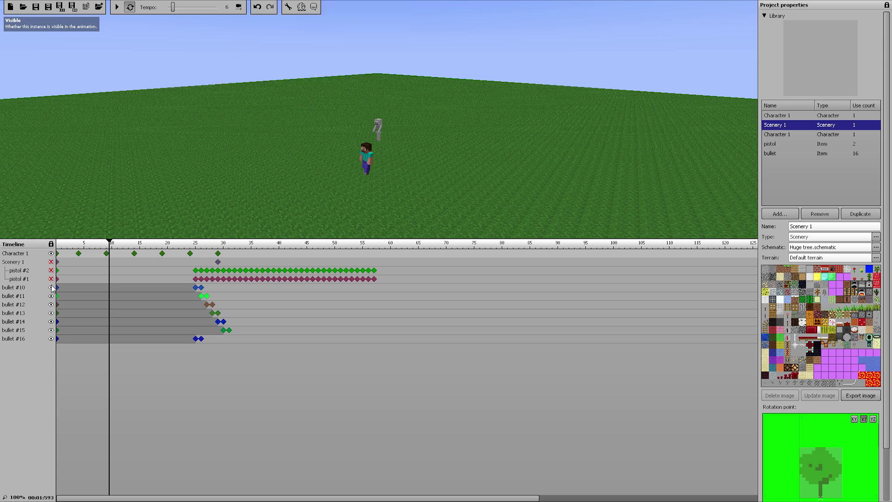
left_click(51, 304)
left_click(51, 339)
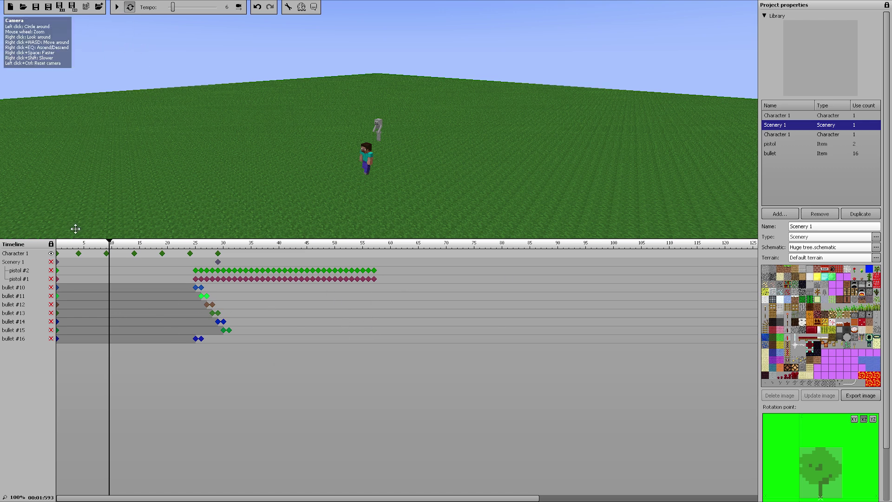
Step: Play back the animation with the objects hidden, pause it near frame 36 and enlarge the 3D view
left_click(117, 7)
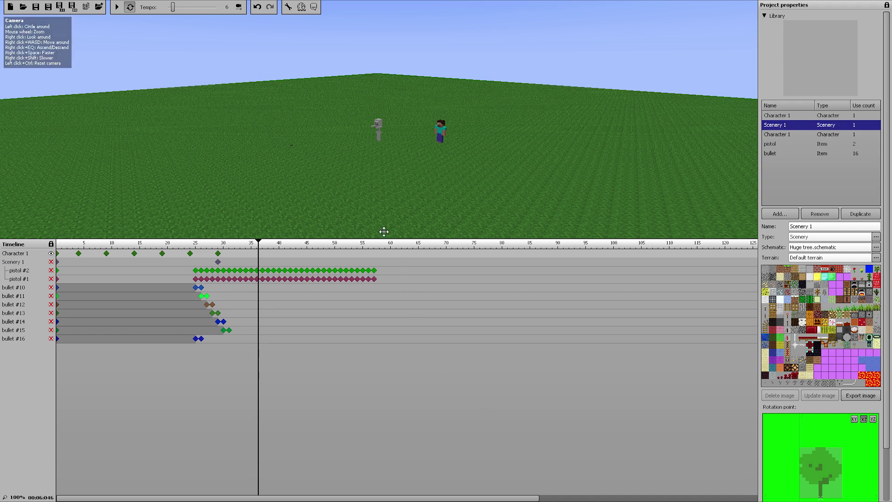
left_click_drag(388, 237, 379, 376)
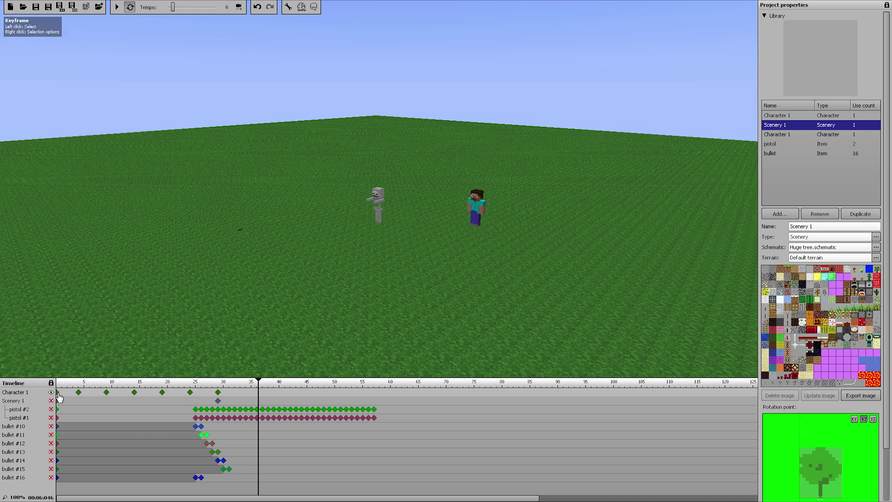
Step: Add an item to the library, try the item frame image, set it to the firework rocket and inspect it up close
left_click(787, 214)
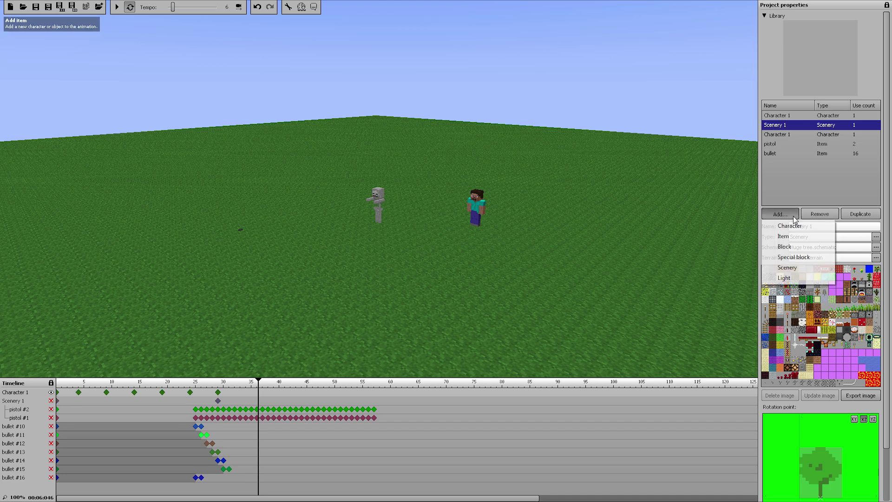
left_click(797, 244)
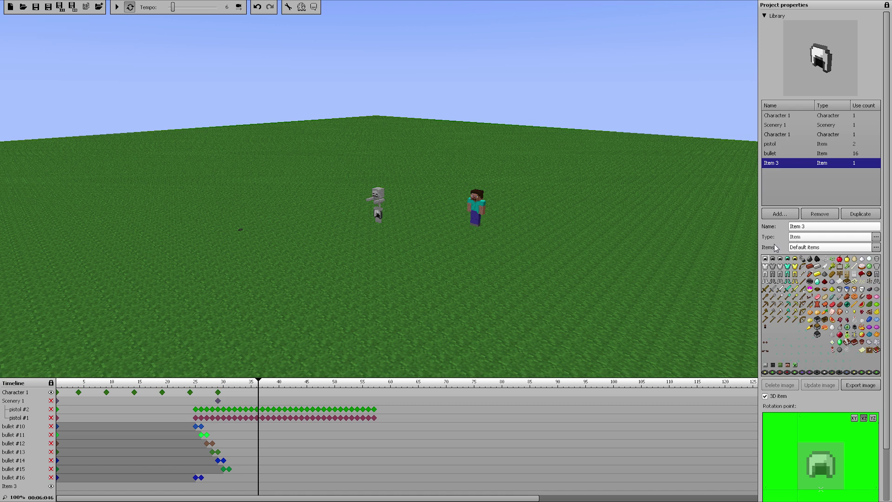
left_click(869, 351)
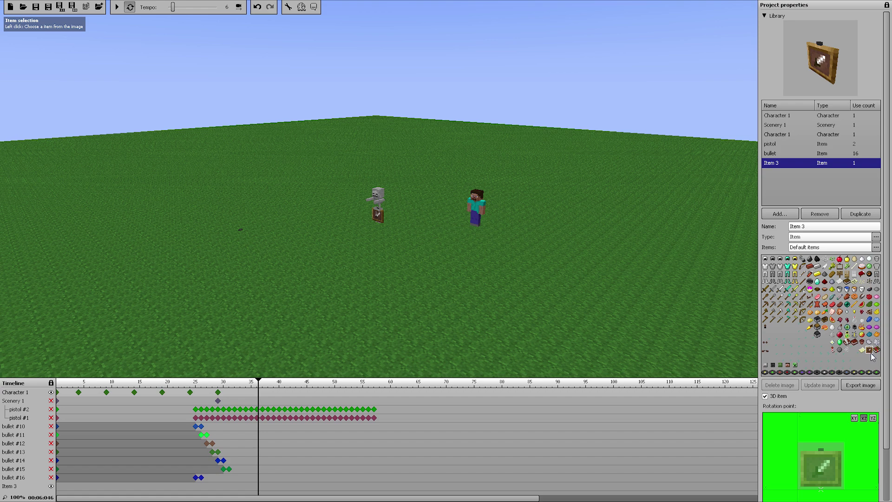
left_click(831, 350)
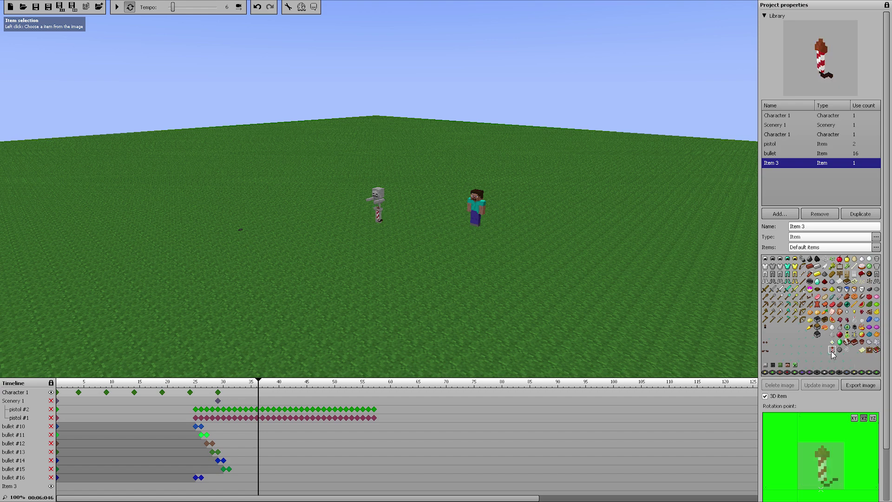
key("w")
mouse_move(426, 203)
right_mouse_down()
mouse_move(413, 198)
mouse_move(421, 219)
right_mouse_up()
key("w")
key("s")
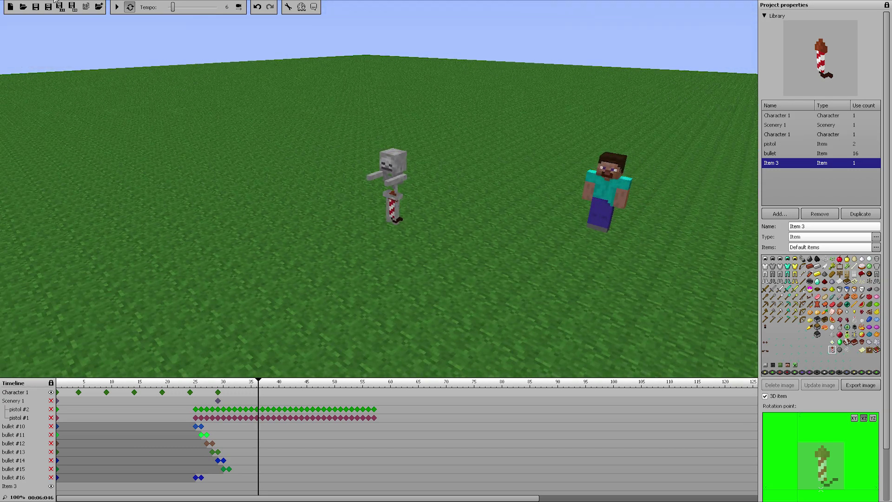
Step: Start a new animation without saving the current one, and add an item set to the firework rocket
left_click(9, 6)
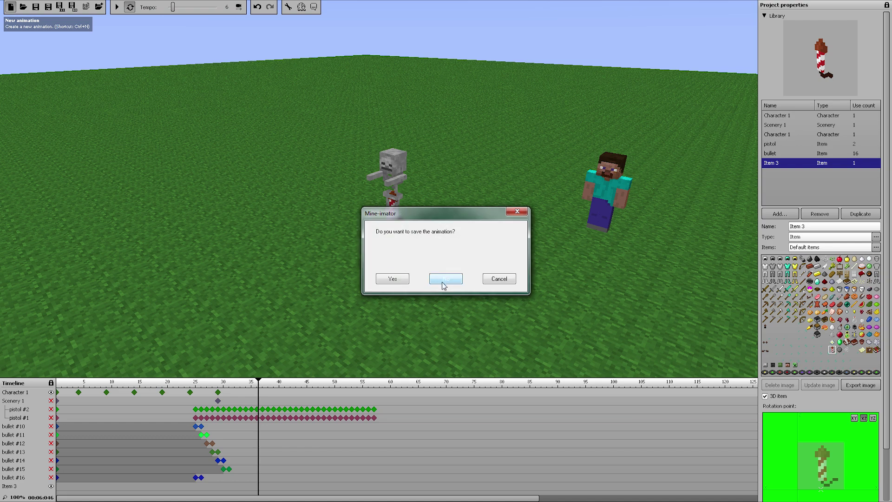
left_click(446, 277)
left_click(782, 214)
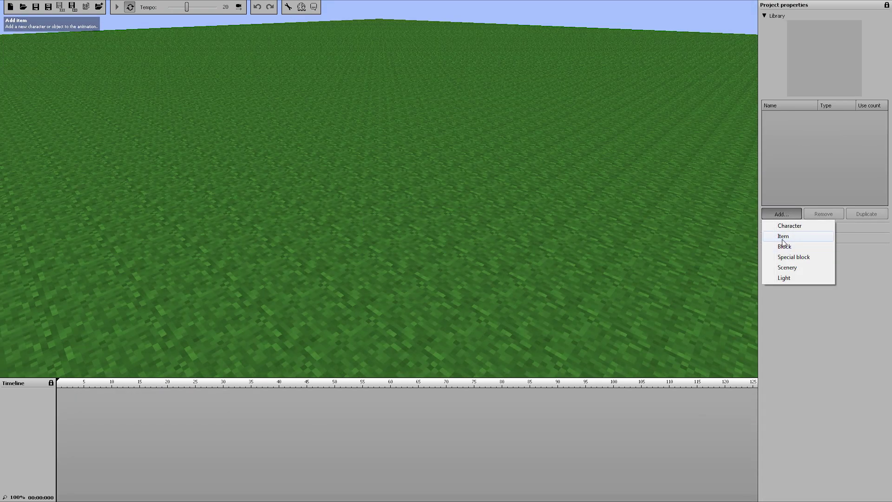
left_click(781, 237)
left_click(832, 349)
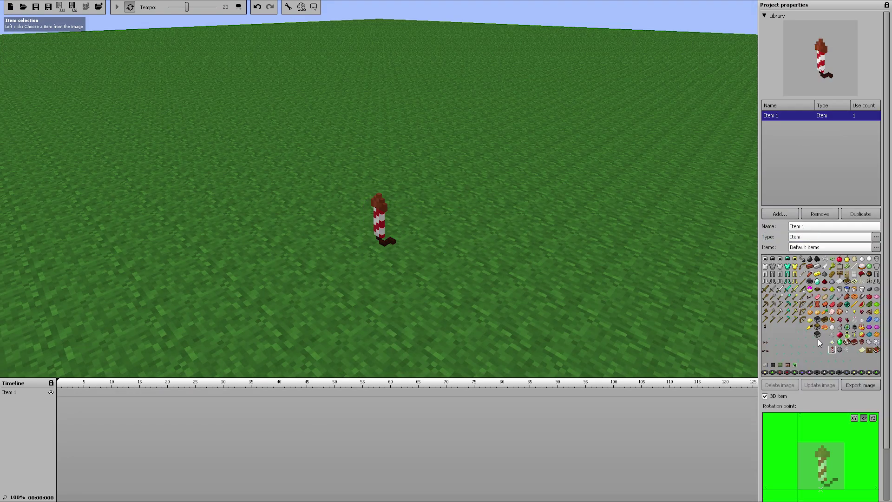
right_click_drag(522, 181, 653, 139)
right_click_drag(375, 136, 374, 124)
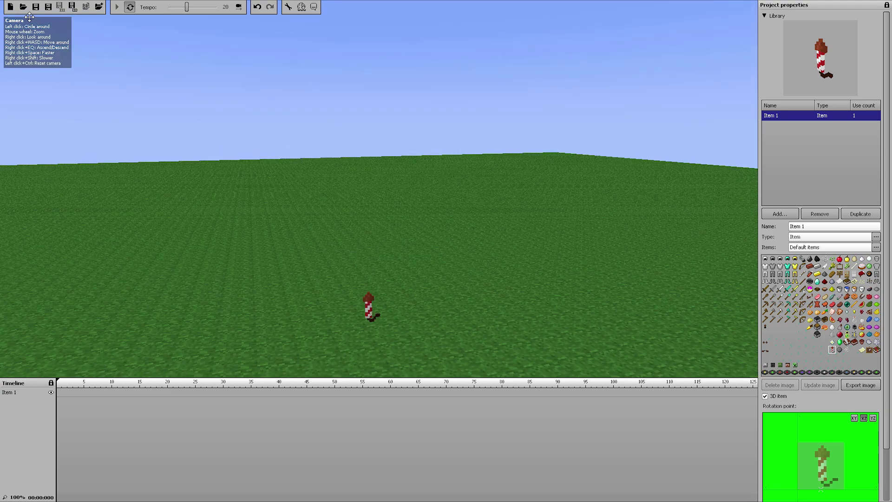
Step: Try the mob head images on the item one after another and settle on the creeper head
left_click(765, 371)
left_click(771, 366)
left_click(766, 365)
left_click(772, 365)
left_click(779, 365)
left_click(787, 365)
left_click(794, 365)
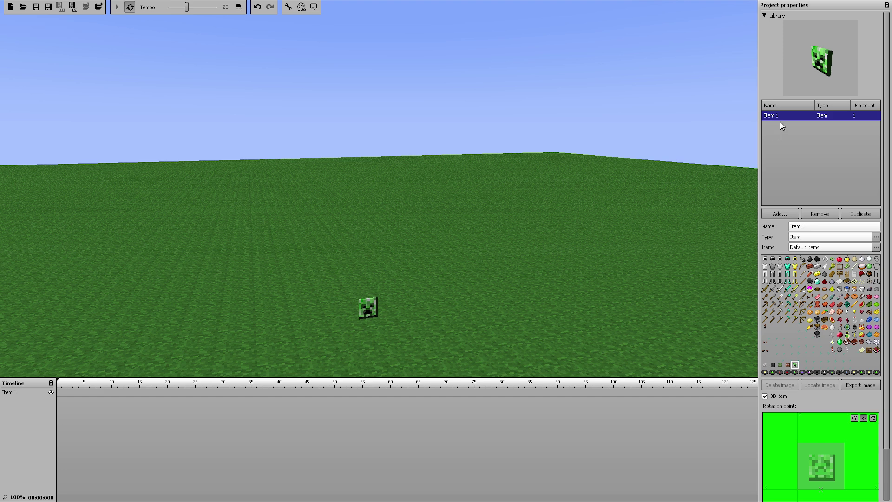
Step: Create a keyframe for Item 1 at the start of the timeline and set its X rotation to 50.5
left_click(764, 15)
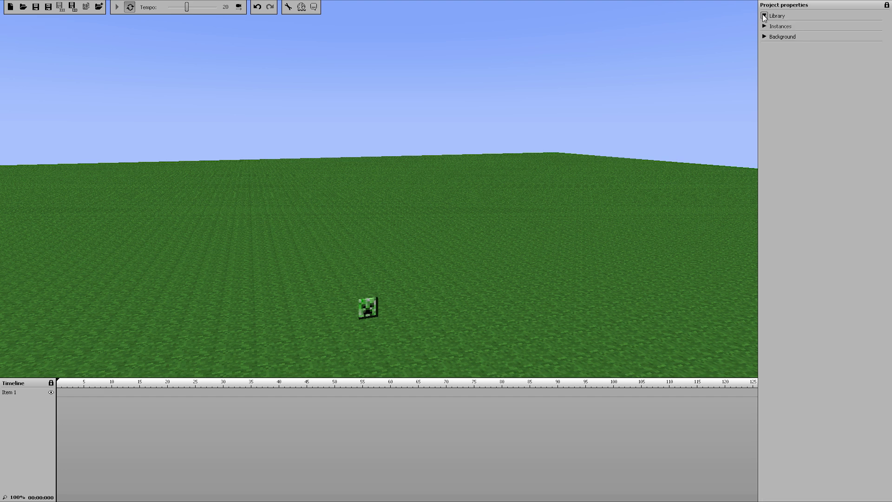
left_click(57, 393)
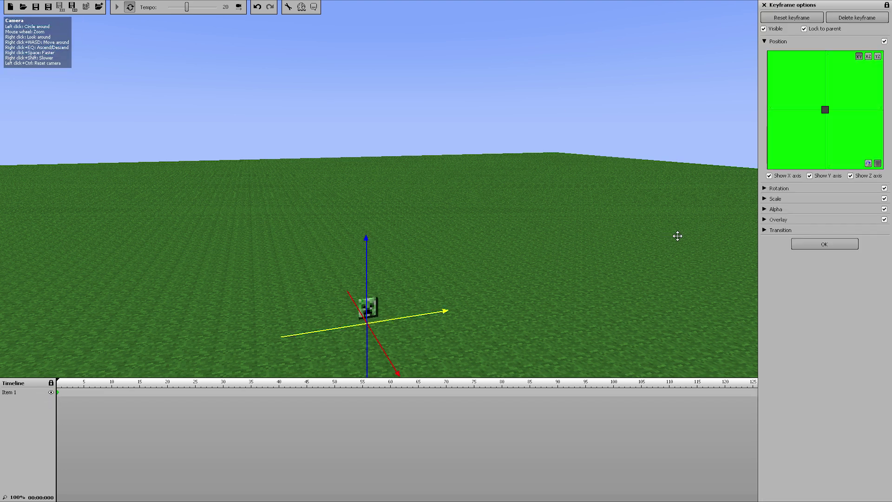
left_click(764, 188)
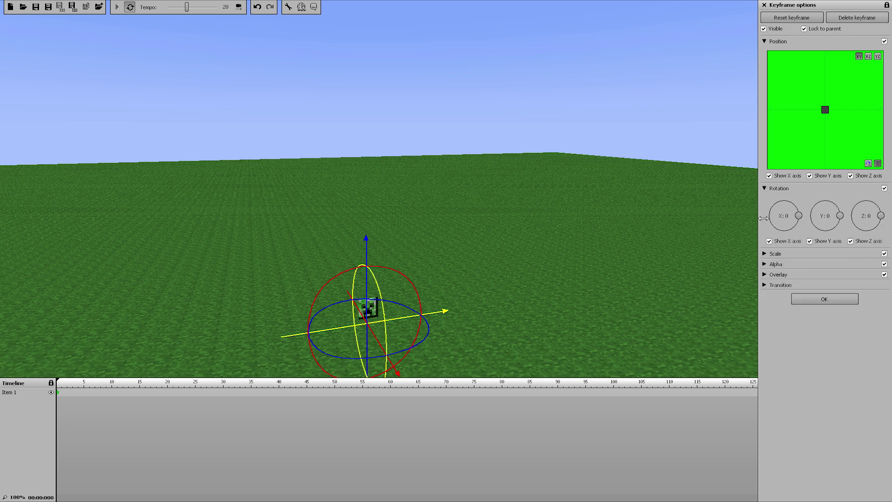
right_click(791, 217)
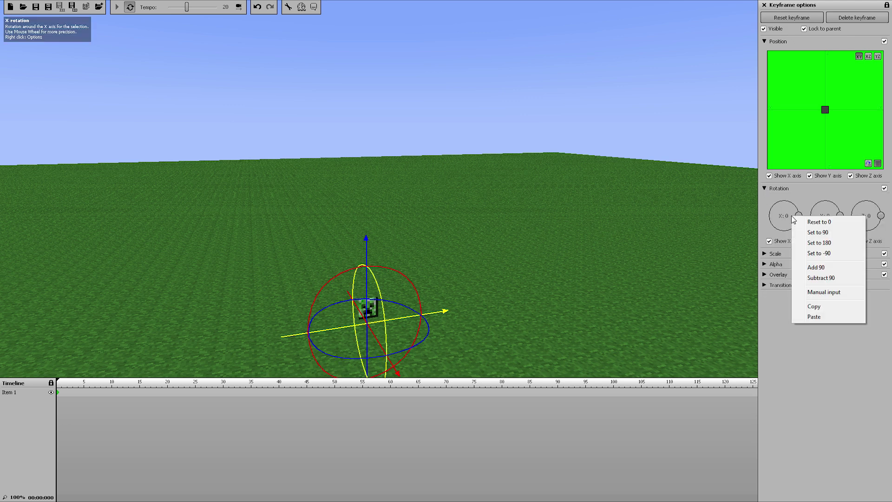
left_click(818, 292)
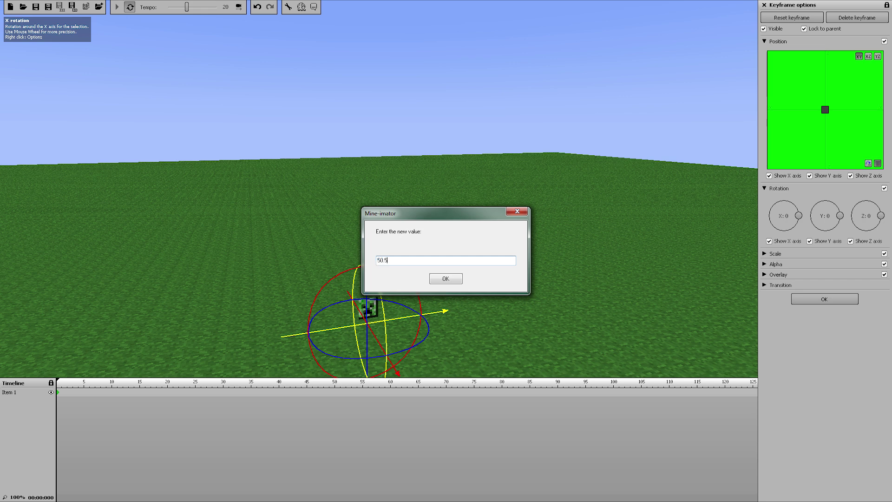
key("Return")
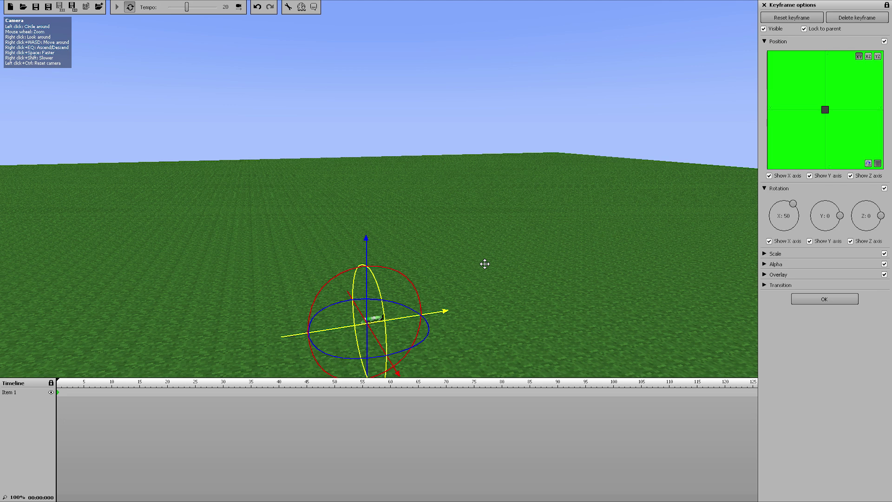
Step: Check the exact X rotation in its manual input dialog and leave the value as it is
right_click(793, 209)
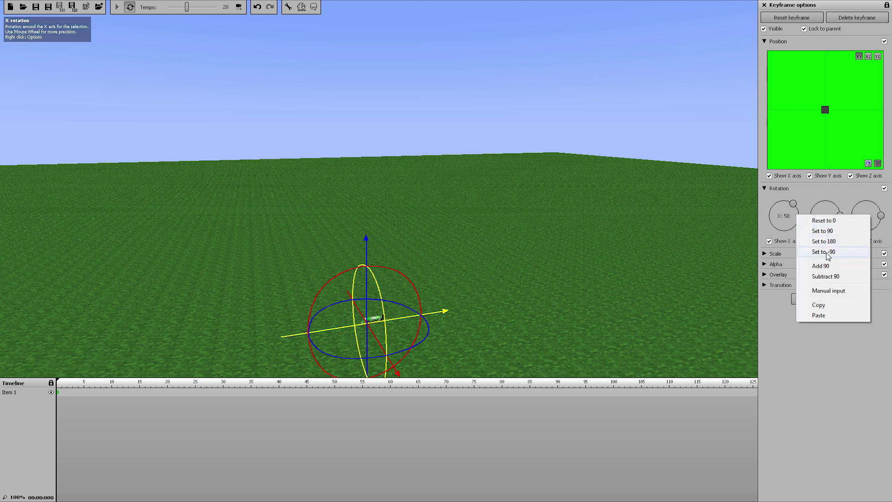
left_click(829, 290)
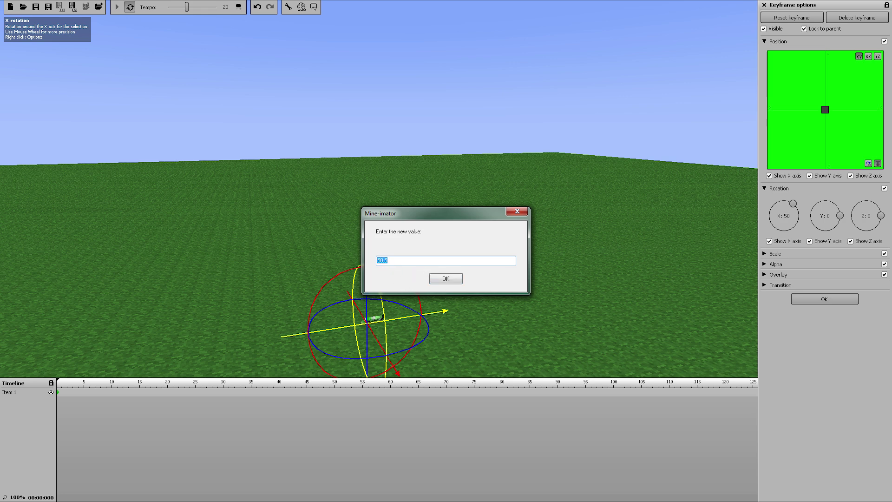
left_click(448, 279)
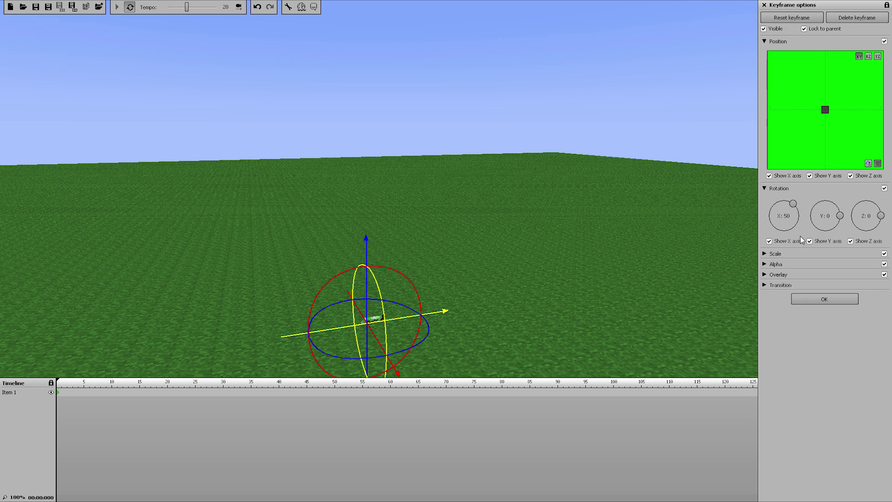
Step: Try scaling the item to 0.35 and to 1.17
left_click(769, 254)
mouse_move(790, 265)
left_mouse_down()
mouse_move(817, 267)
mouse_move(796, 265)
left_mouse_up()
right_click(813, 266)
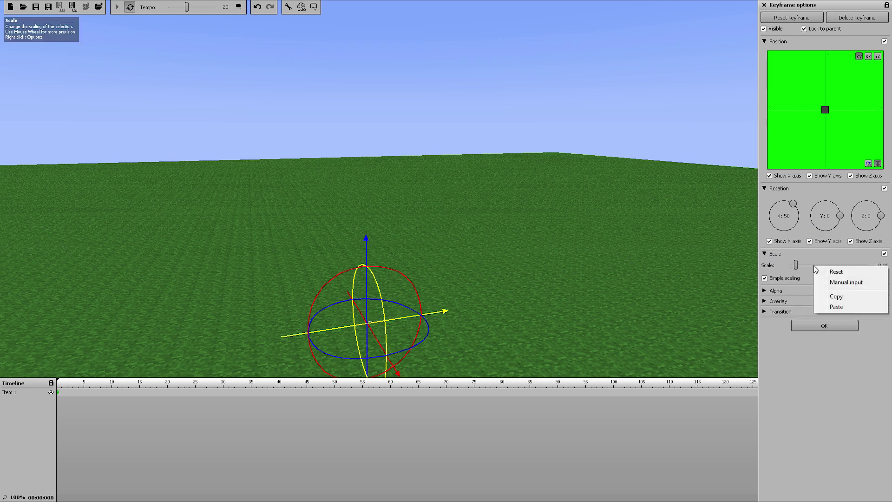
left_click(797, 266)
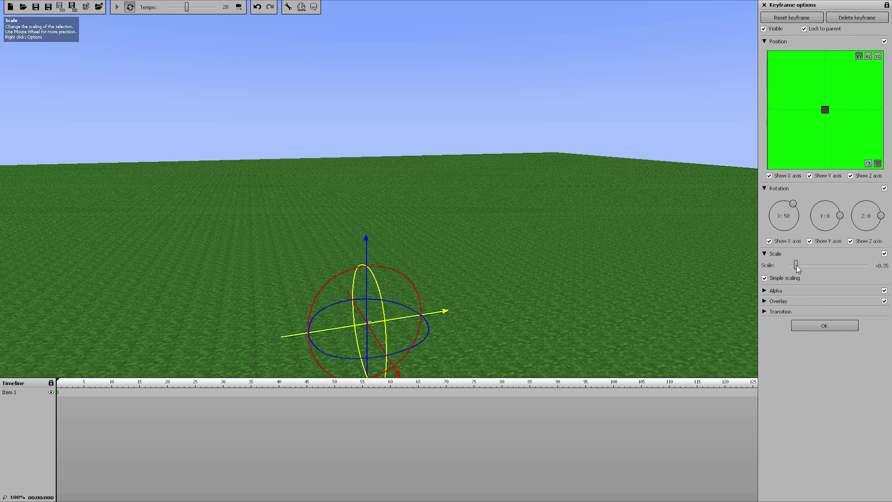
left_click_drag(796, 266, 813, 266)
Step: Compare the options offered for scale and X rotation, and view the manual input dialog for the scale
right_click(816, 268)
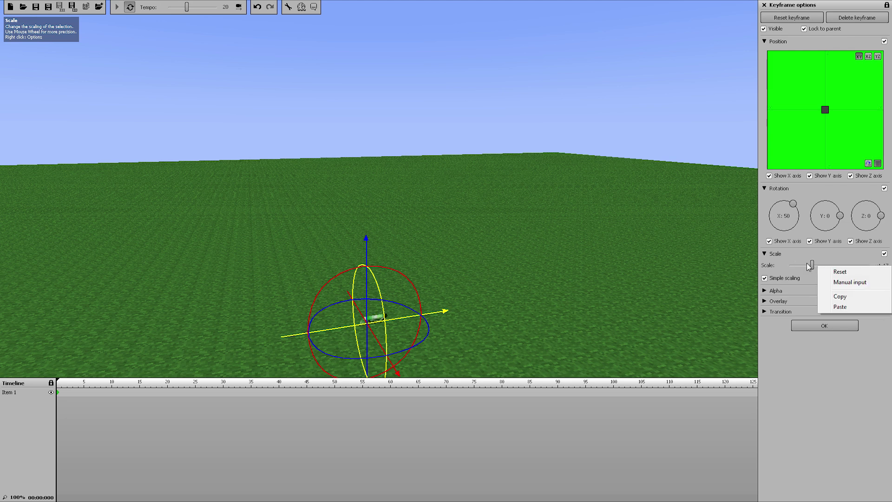
right_click(795, 221)
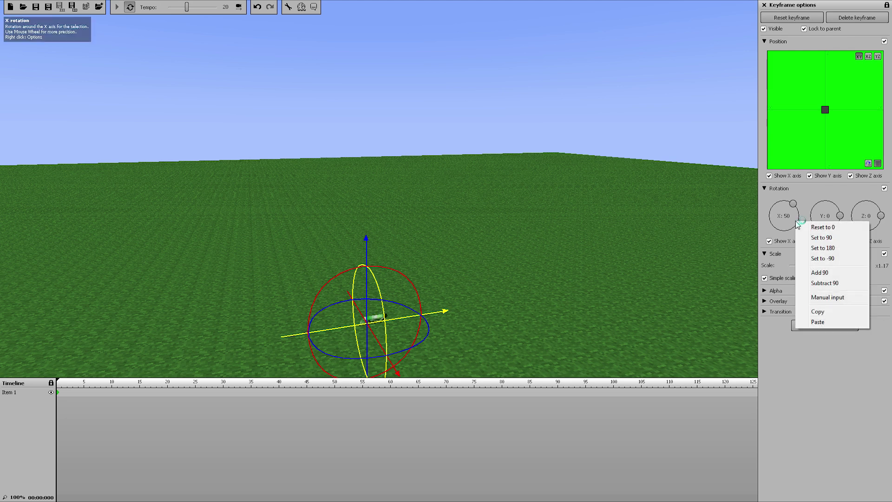
right_click(792, 264)
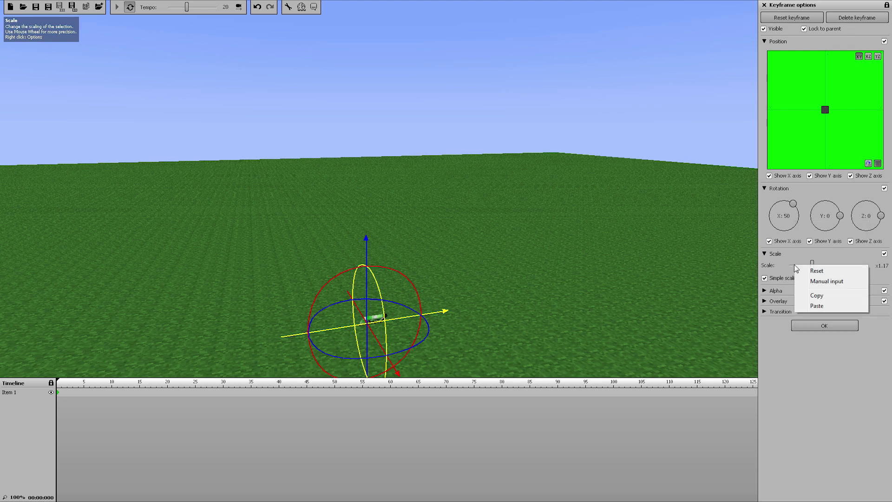
left_click(814, 280)
left_click(459, 283)
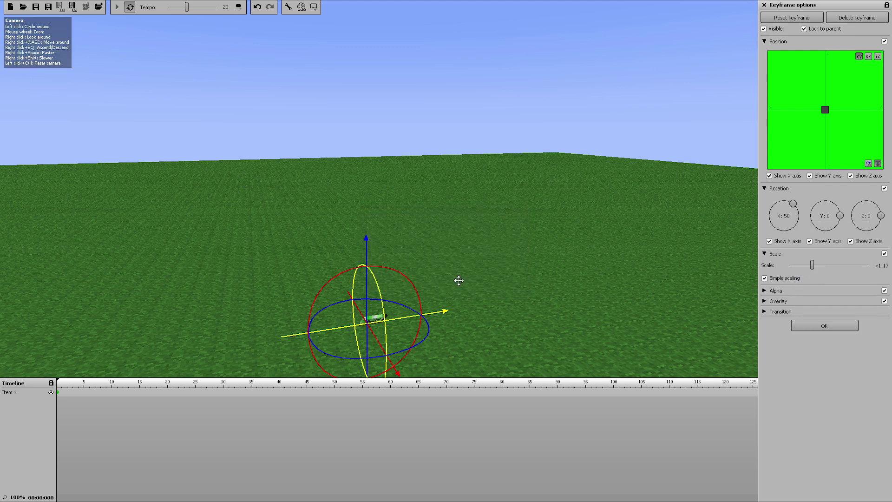
Step: Set the item's scale to 4 and turn its X rotation to -252
left_click_drag(812, 262, 888, 266)
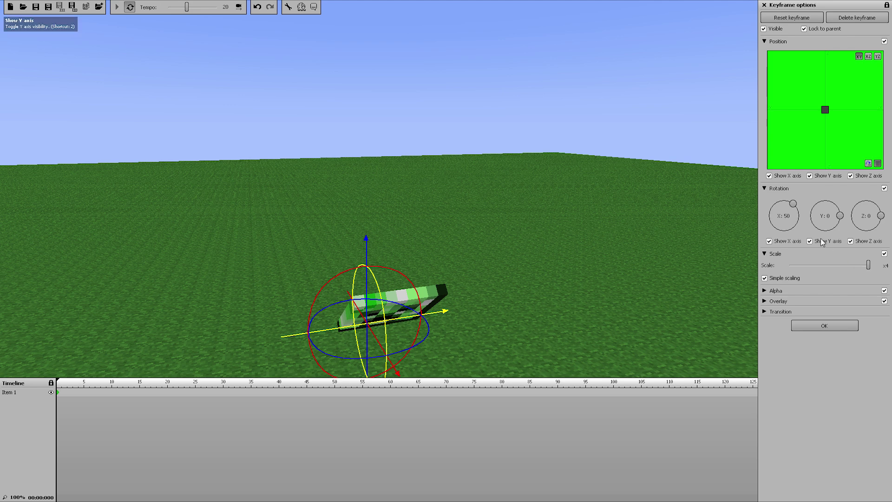
left_click_drag(789, 218, 786, 219)
Step: Examine the scale's value dialog and its options without changing anything, and close the keyframe options
left_click(885, 267)
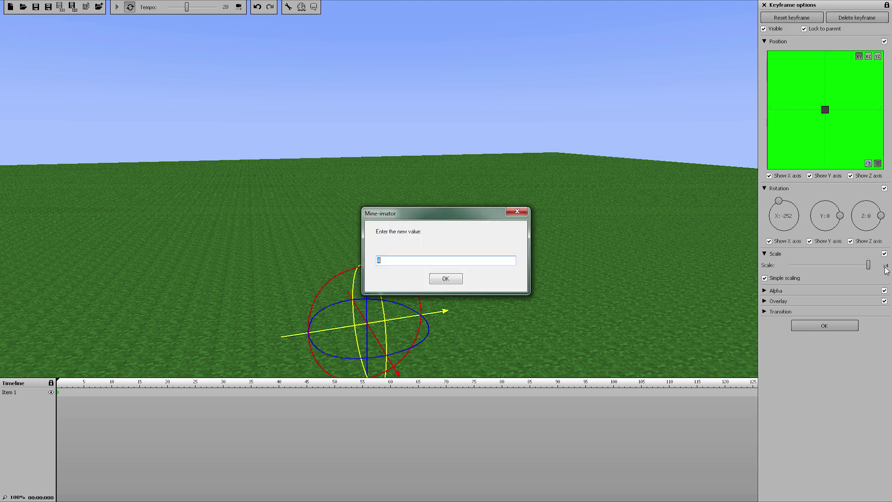
left_click(517, 211)
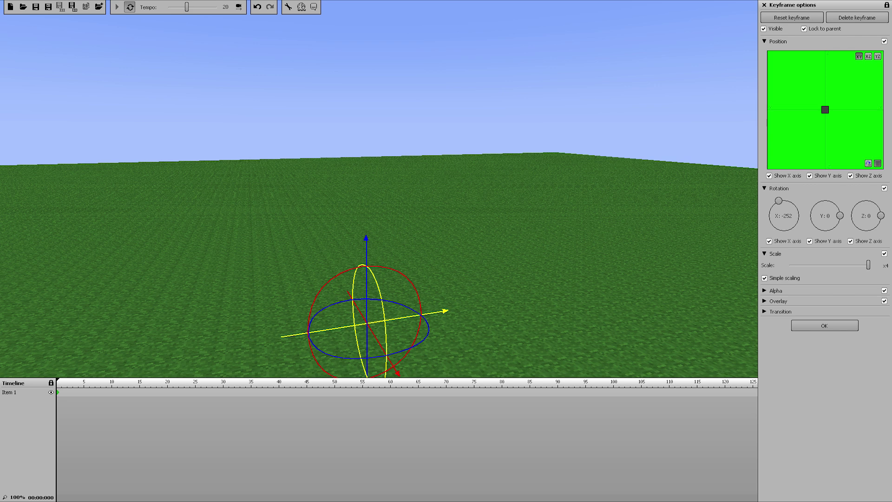
left_click(885, 267)
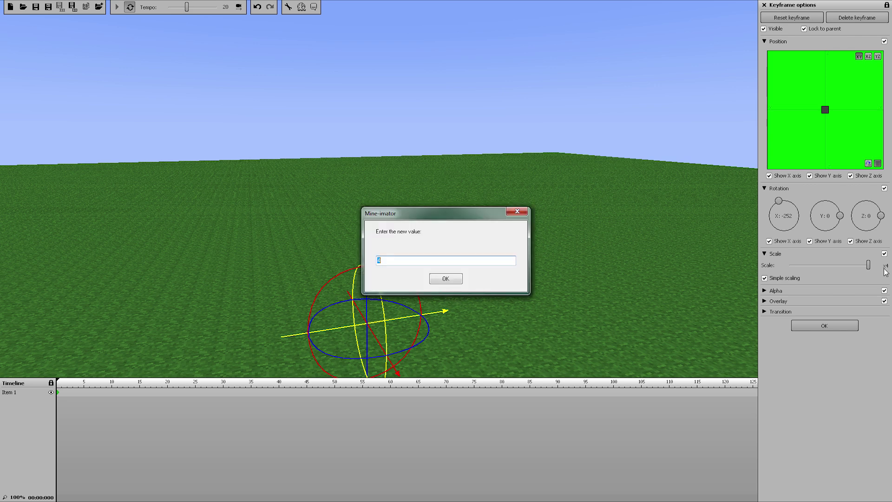
left_click(517, 212)
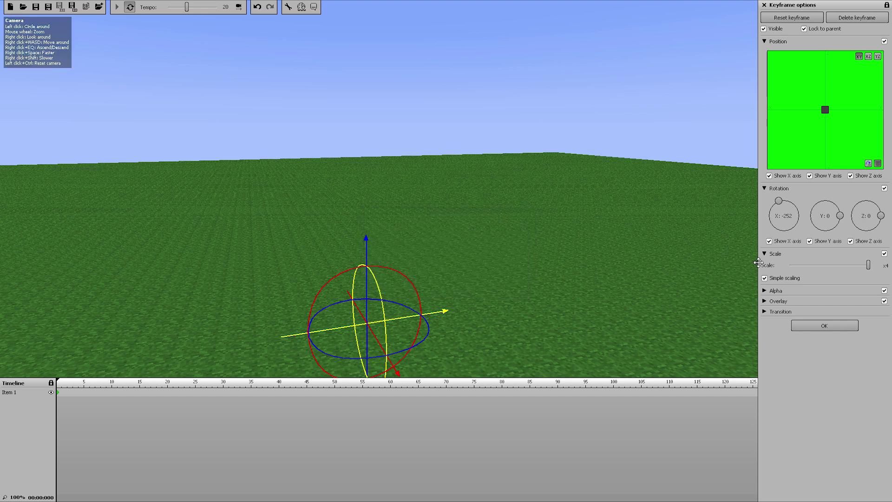
right_click(804, 263)
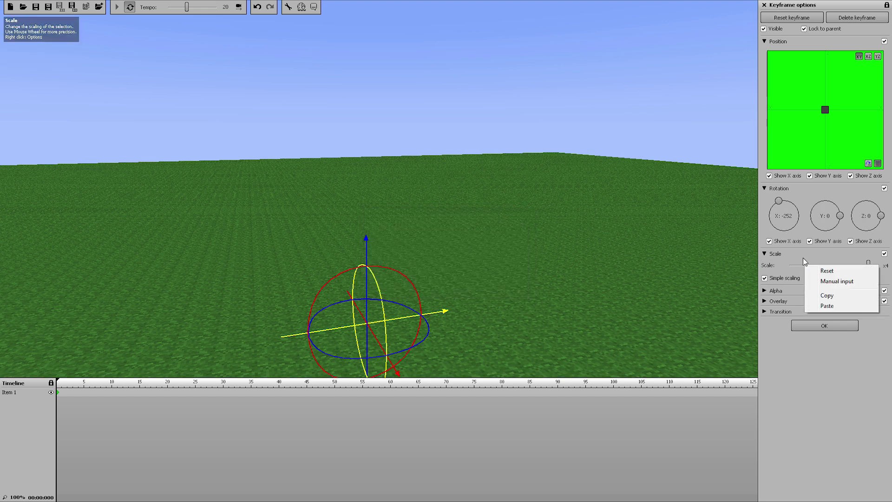
left_click(836, 327)
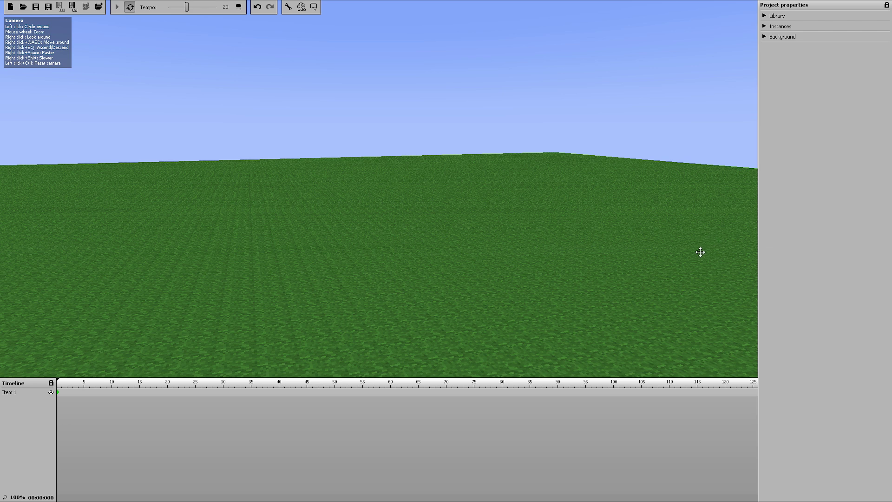
Step: Add a character to the library, keep its name and set its model to Wither skeleton
left_click(764, 15)
left_click(779, 214)
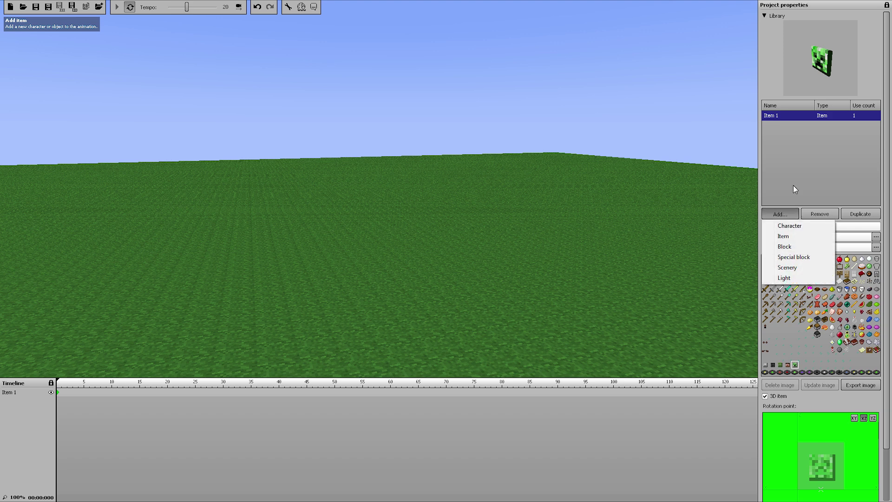
left_click(793, 226)
left_click(800, 258)
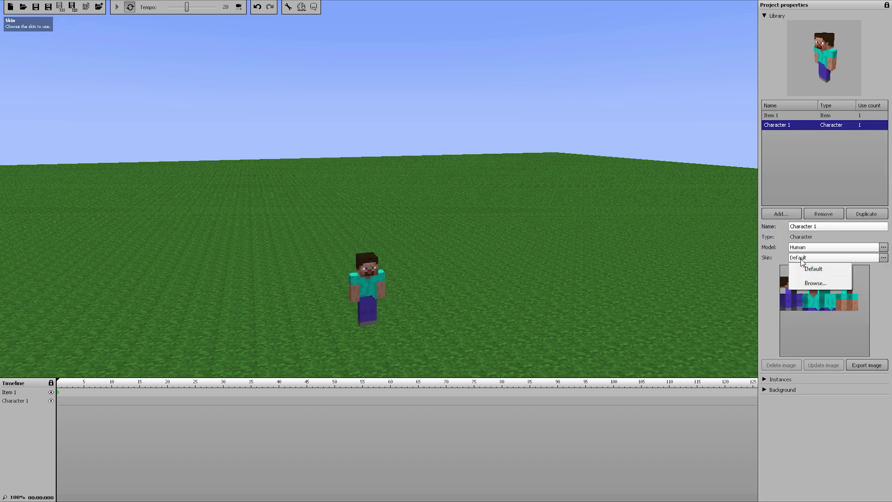
left_click(801, 227)
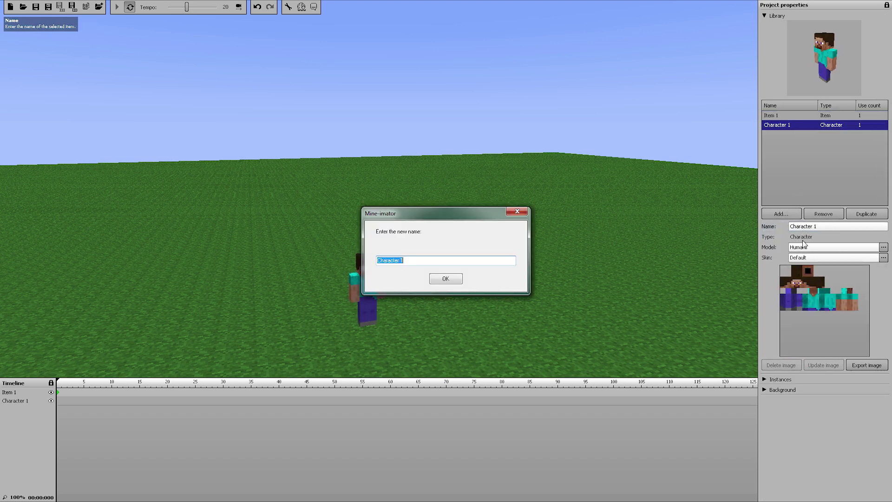
key("Return")
left_click(813, 247)
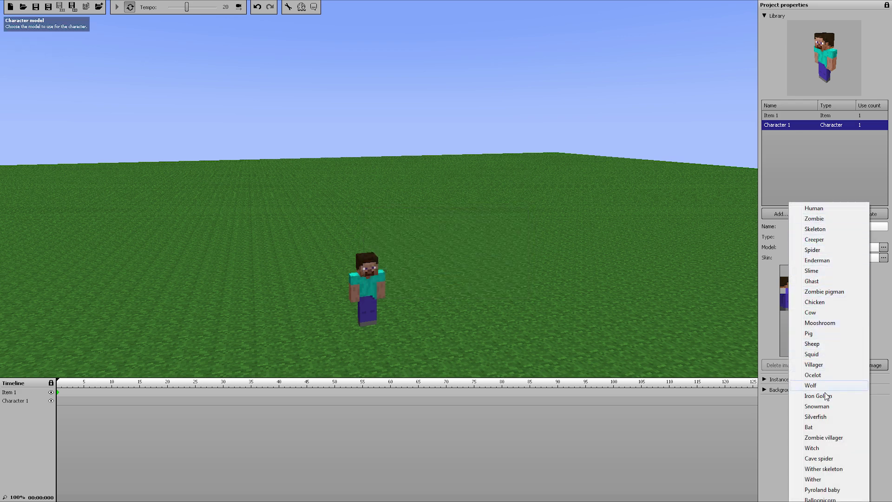
left_click(831, 469)
Step: Enlarge the 3D view by shrinking the timeline, and inspect the wither skeleton up close
right_click_drag(524, 254, 481, 318)
key("w")
key("d")
key("s")
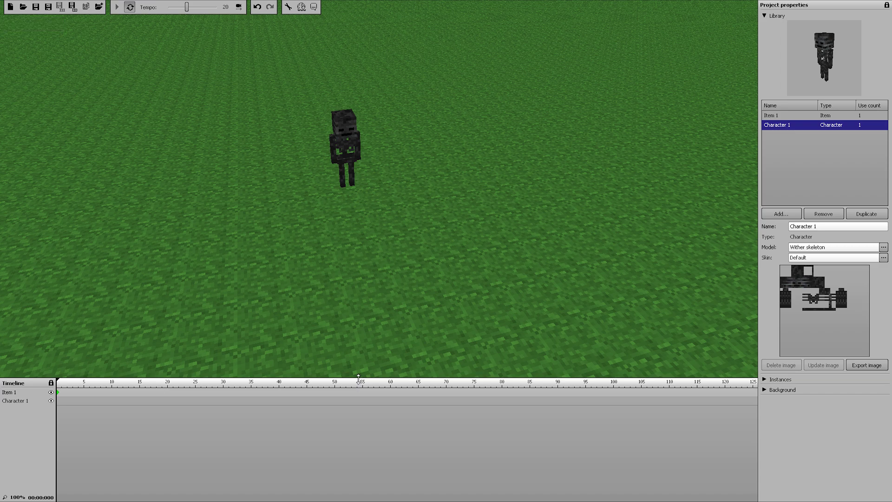
left_click_drag(358, 378, 367, 452)
key("w")
right_click_drag(374, 279, 421, 253)
key("a")
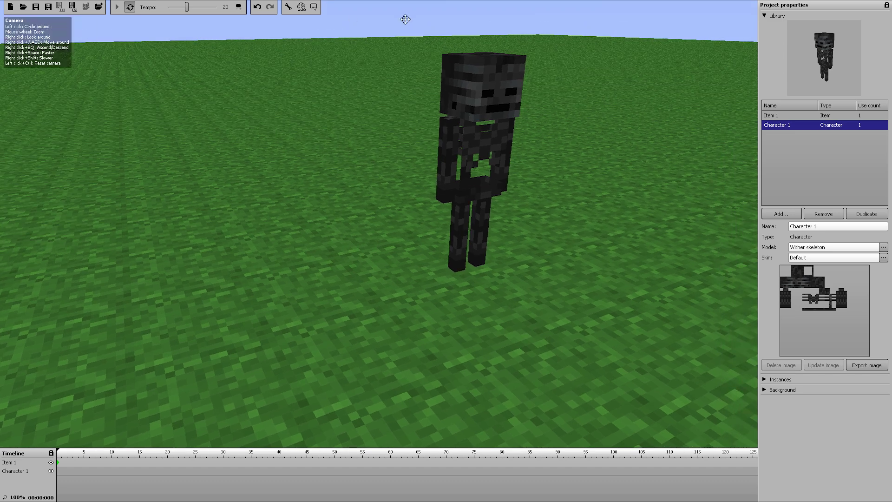
Step: Add a special block with the Chest model to the library
left_click(772, 213)
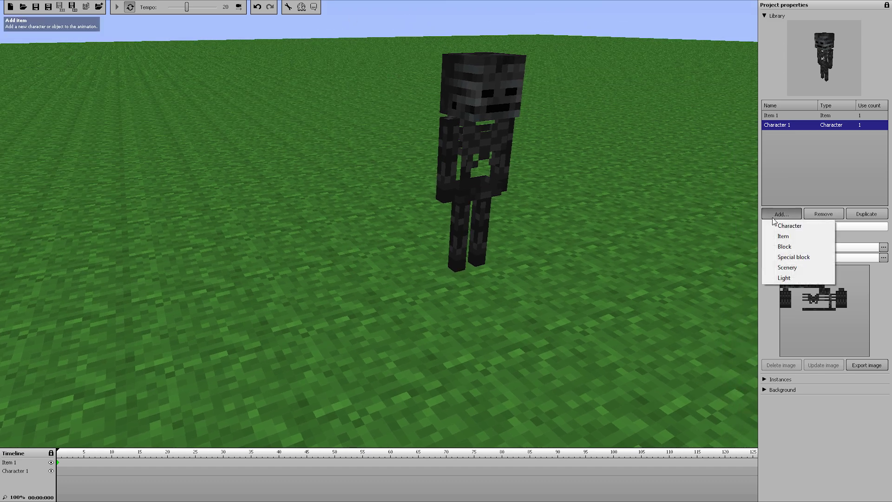
left_click(780, 258)
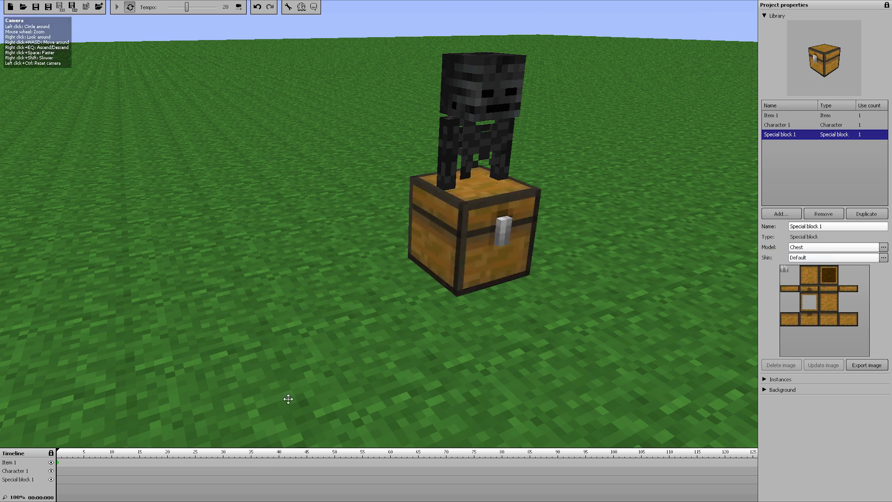
Step: Create a keyframe for the special block at frame 0 and move the chest aside, clear of the wither skeleton
left_click_drag(77, 448, 81, 410)
left_click(57, 442)
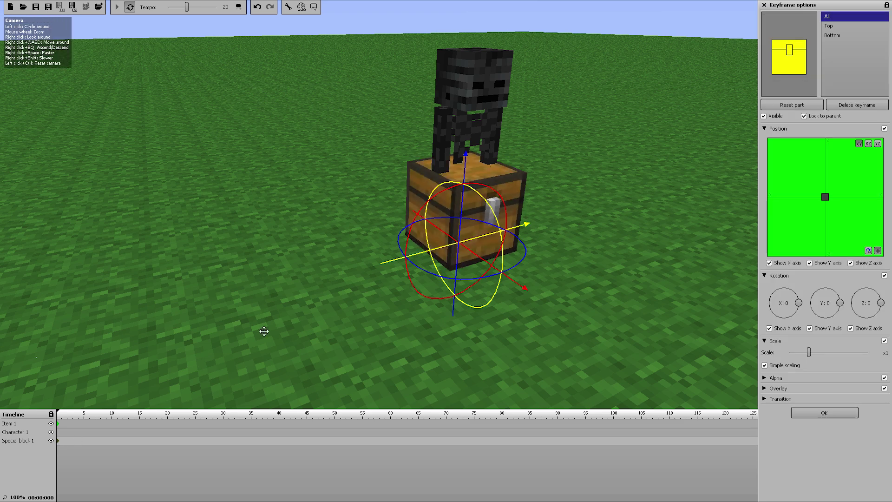
left_click_drag(418, 256, 678, 230)
Step: Open the chest lid by rotating its Top part to about -68 degrees around X
left_click(830, 26)
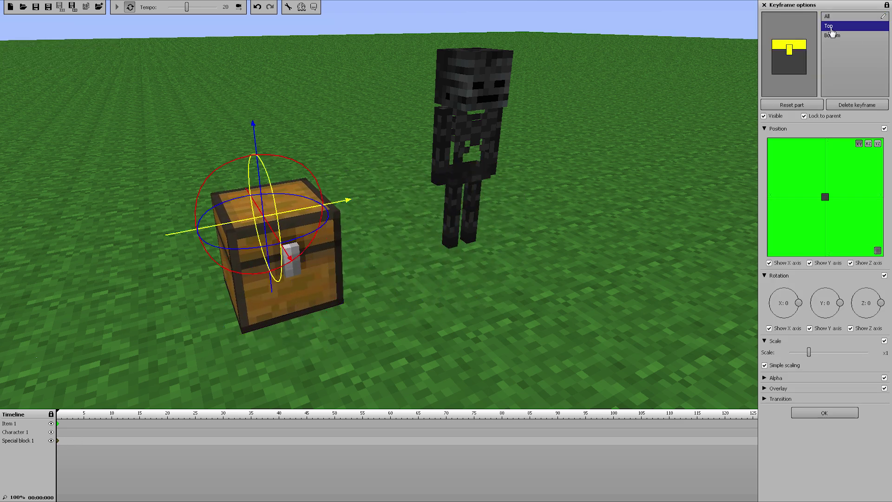
left_click_drag(269, 181, 234, 131)
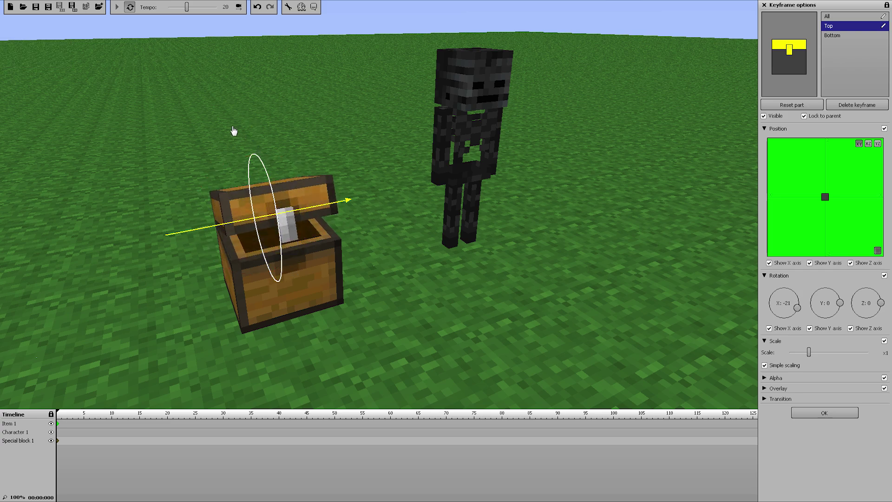
Step: Examine the opened chest from several angles, close the keyframe options and view Item 1 in the library
key("w")
right_click_drag(348, 188, 436, 260)
key("w")
key("s")
key("w")
key("s")
key("a")
key("s")
key("a")
key("a")
key("d")
key("w")
key("w")
key("s")
key("e")
key("a")
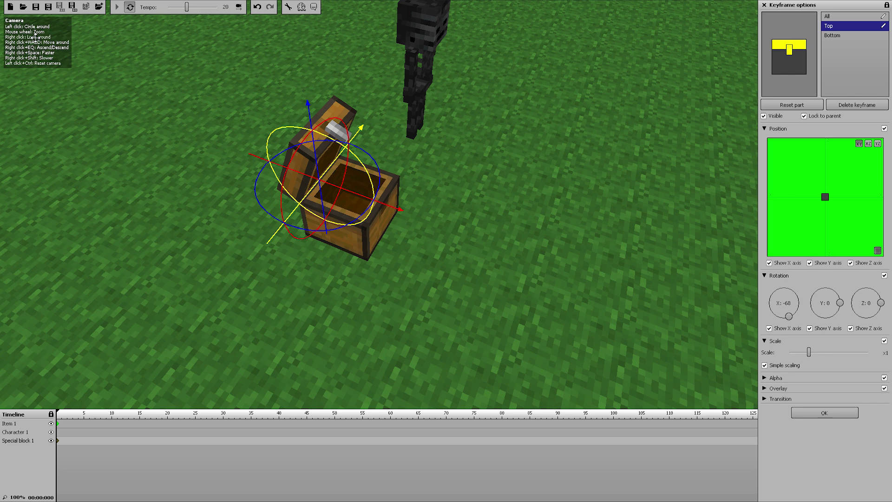
left_click(825, 413)
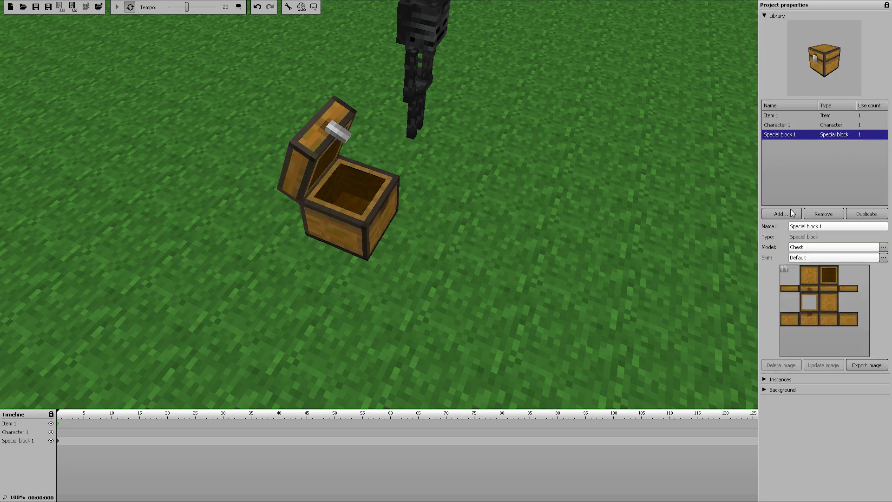
left_click(768, 116)
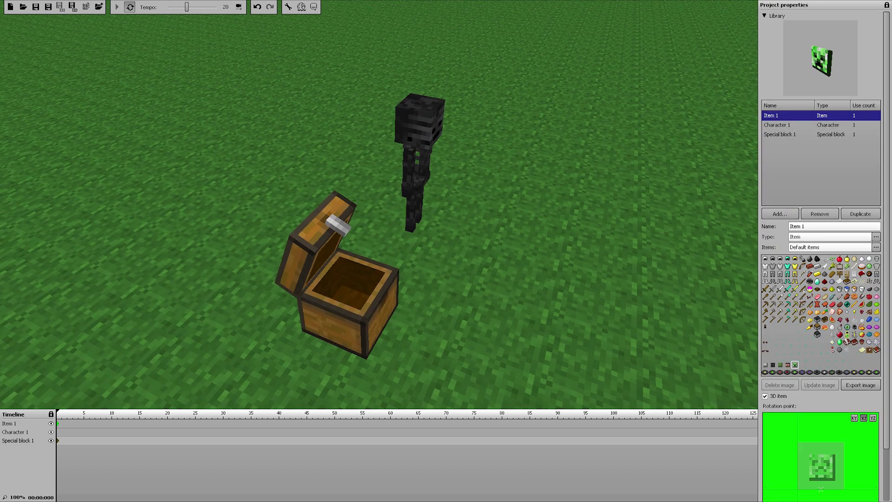
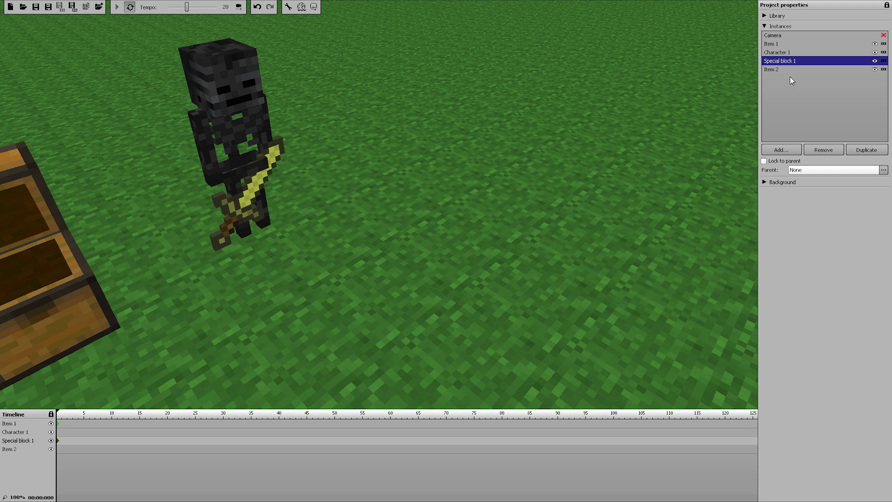
Step: Make Character 1 the parent of Item 2, the golden sword, and attach it to the Right arm body part
left_click(778, 70)
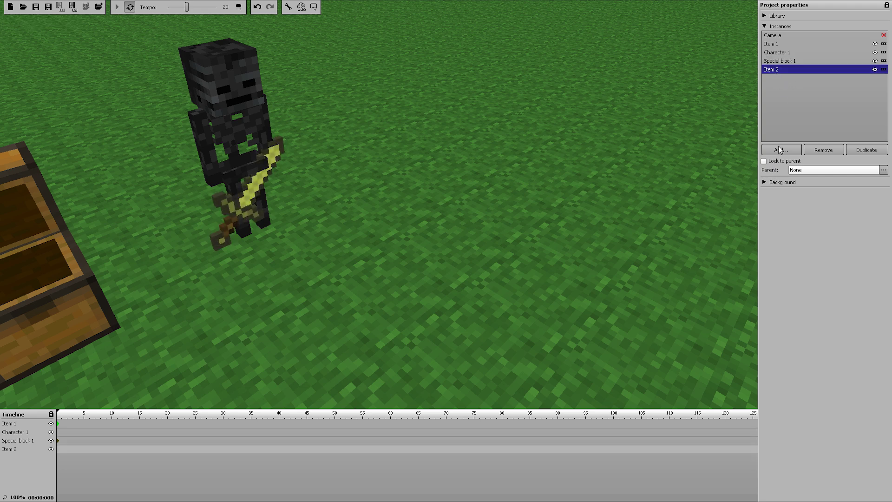
left_click(803, 171)
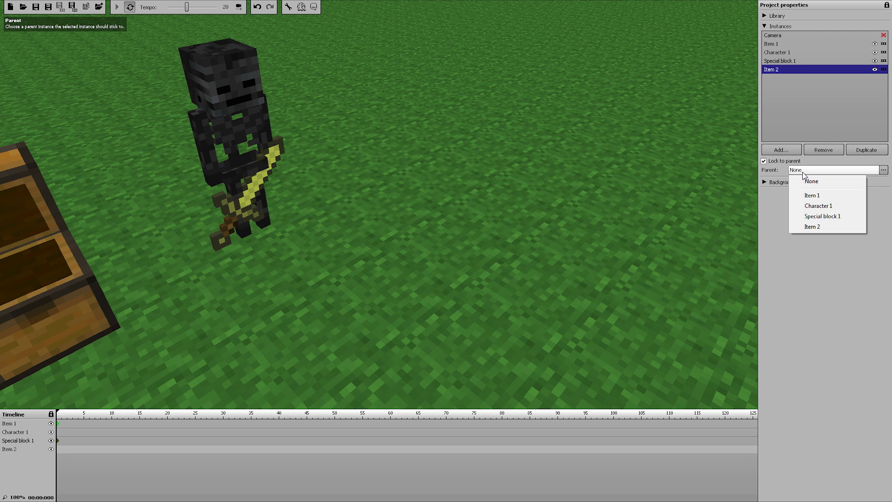
left_click(819, 206)
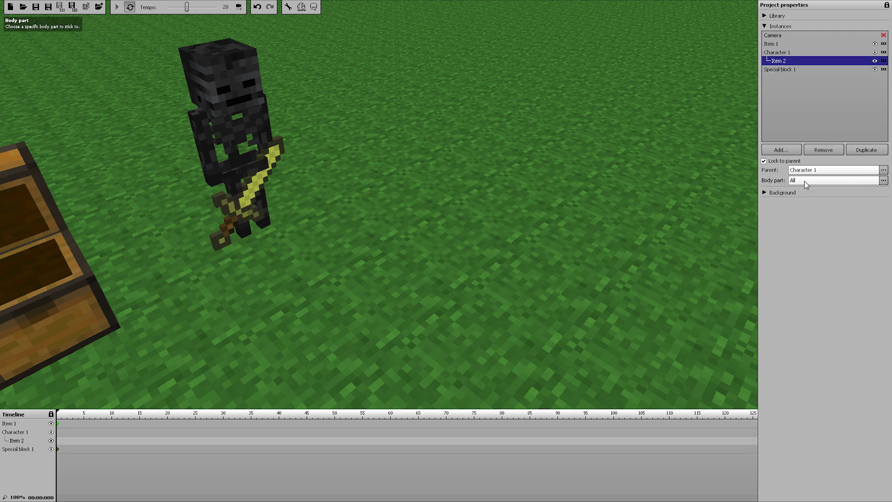
left_click(804, 180)
left_click(825, 215)
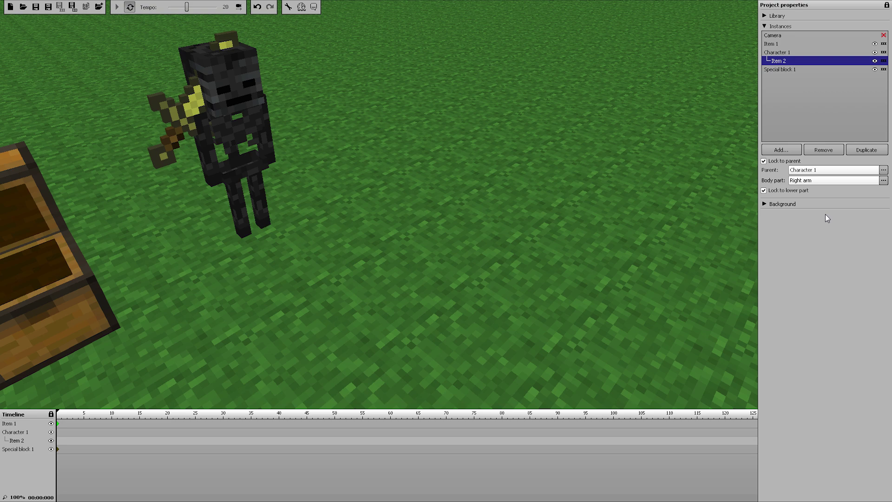
Step: Create a keyframe for Item 2 at frame 0 and set the sword's Z rotation to -90
right_click_drag(429, 103, 522, 161)
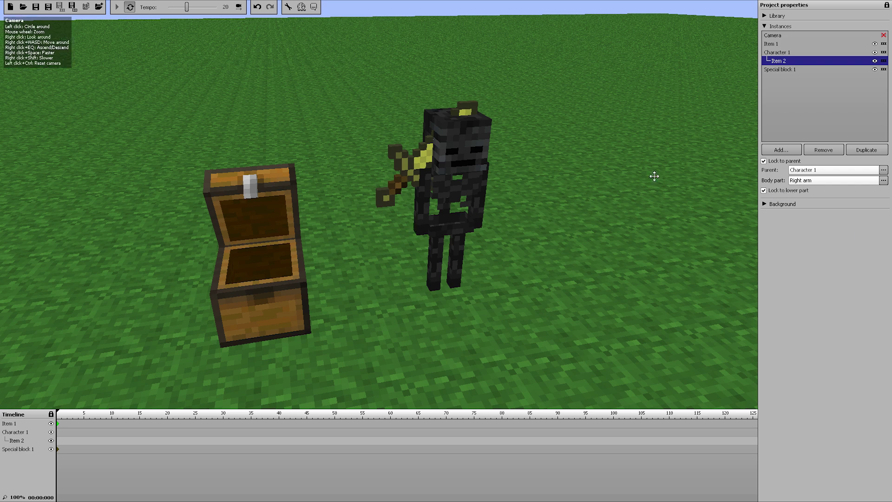
left_click(58, 440)
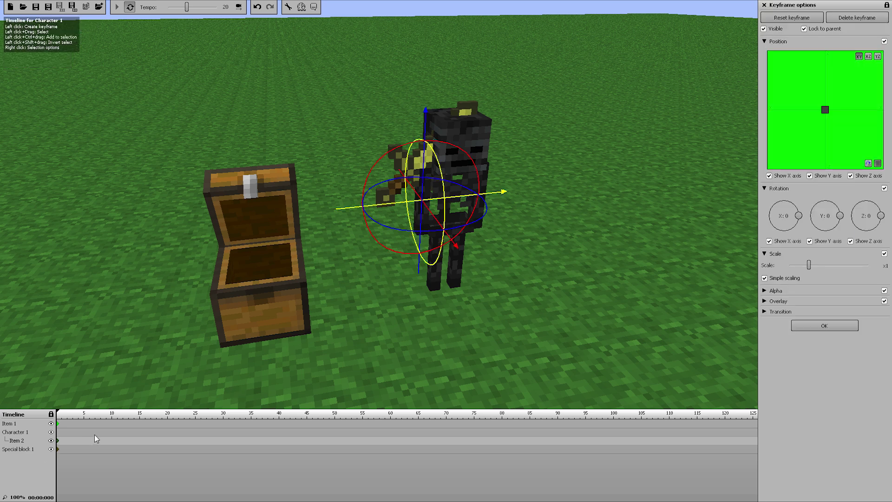
left_click_drag(483, 220, 431, 234)
right_click(865, 219)
left_click(844, 256)
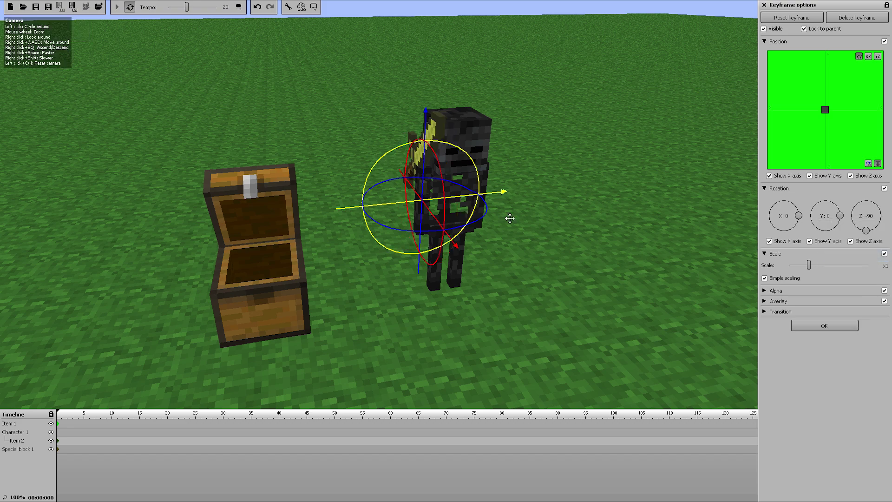
Step: Lower the sword to the wither skeleton's right hand and rotate it to about -59 degrees around Y
left_click_drag(438, 165, 449, 196)
left_click_drag(568, 190, 235, 54)
left_click_drag(363, 117, 386, 185)
right_click_drag(386, 185, 483, 209)
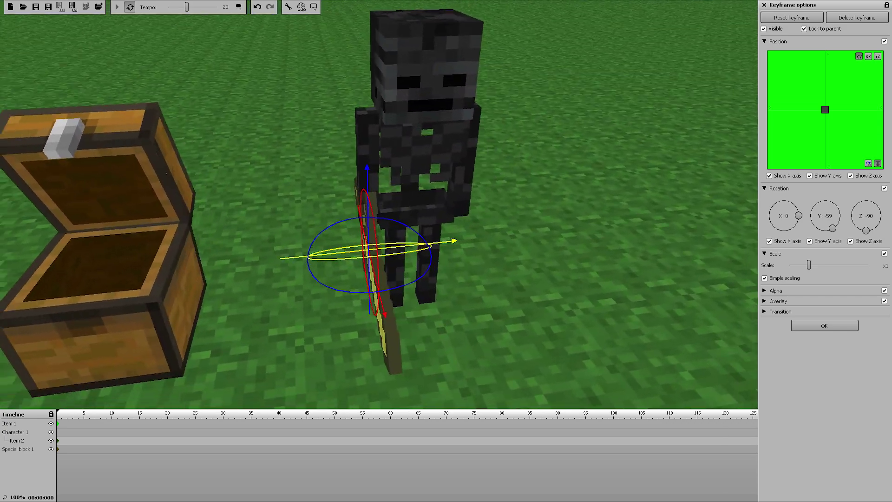
right_click_drag(68, 90, 53, 97)
left_click_drag(309, 251, 323, 252)
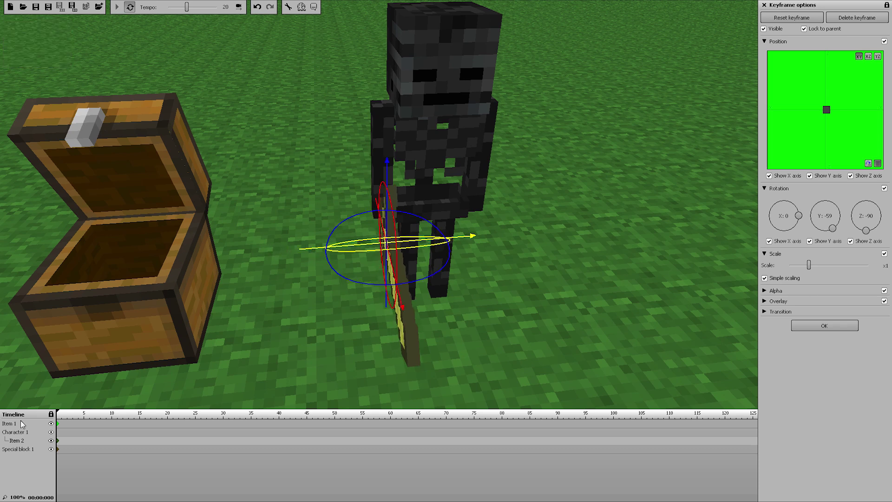
Step: Create a keyframe for Character 1 at frame 0 and bend its right arm to about 52%
left_click(54, 434)
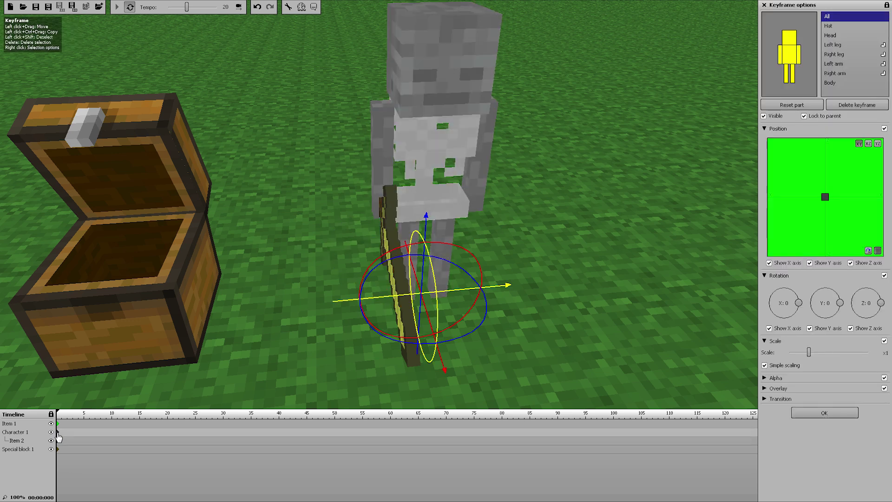
left_click(782, 60)
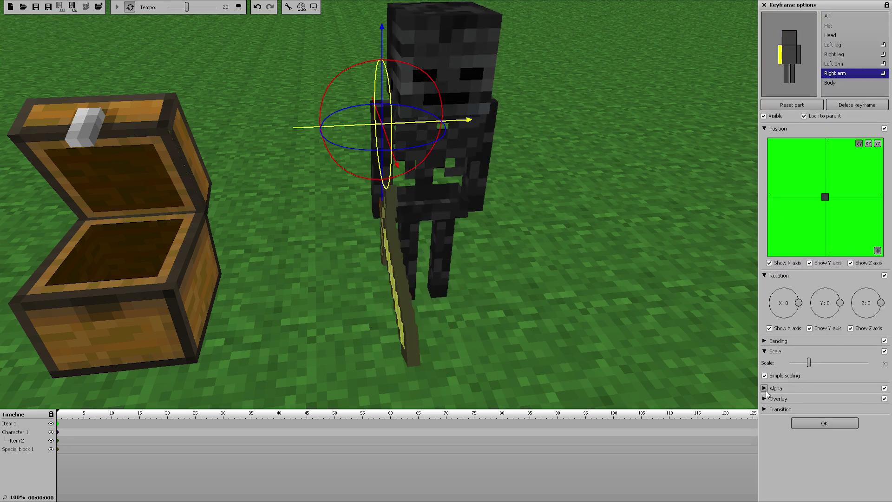
left_click(763, 341)
mouse_move(789, 353)
left_mouse_down()
mouse_move(834, 343)
mouse_move(770, 341)
mouse_move(831, 357)
left_mouse_up()
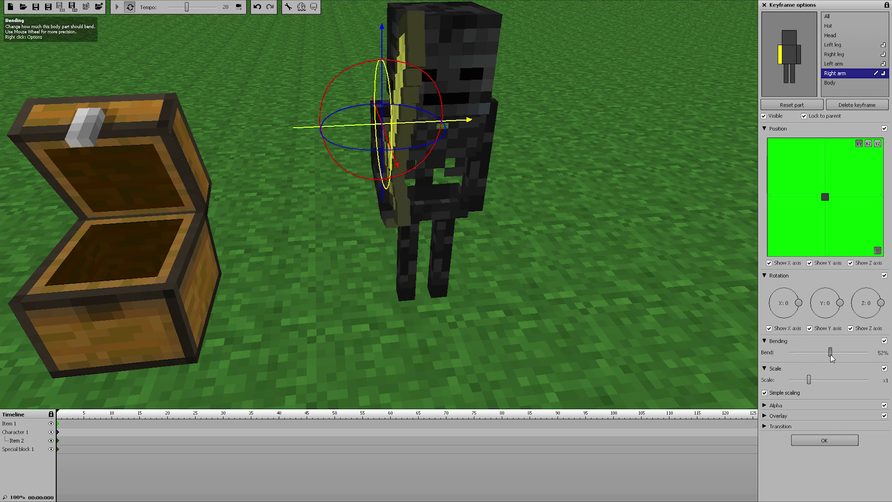
left_click_drag(687, 306, 39, 17)
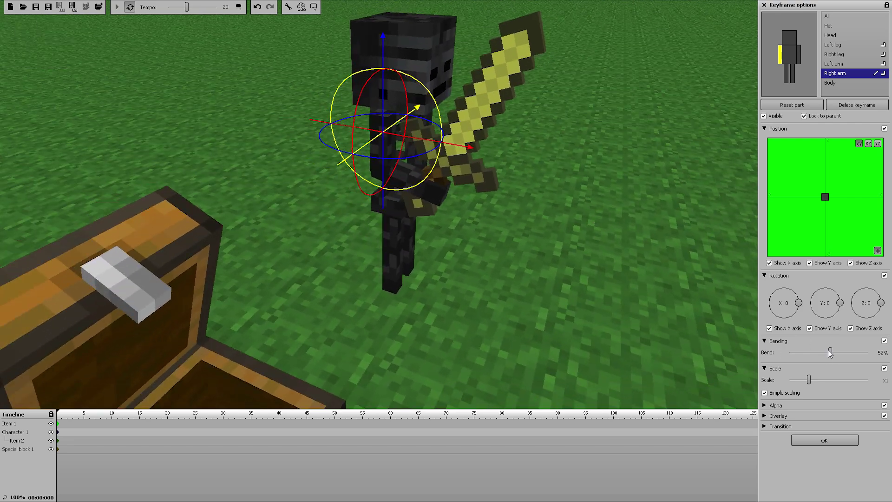
Step: Set the right arm's bend back to 0%, inspect the held sword up close and close the keyframe options
mouse_move(830, 351)
left_mouse_down()
mouse_move(797, 352)
mouse_move(838, 352)
mouse_move(777, 346)
mouse_move(846, 347)
mouse_move(779, 343)
mouse_move(835, 341)
mouse_move(796, 342)
mouse_move(854, 328)
mouse_move(767, 338)
mouse_move(850, 328)
mouse_move(779, 338)
left_mouse_up()
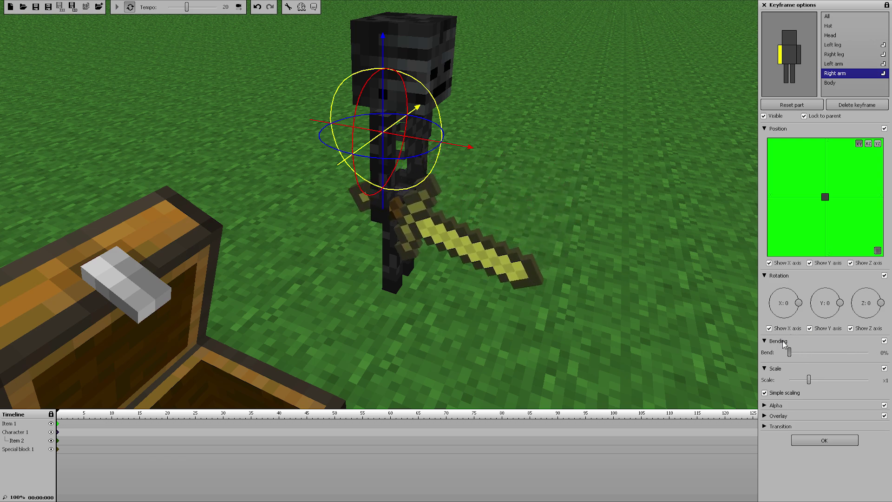
right_click_drag(582, 204, 576, 182)
key("w")
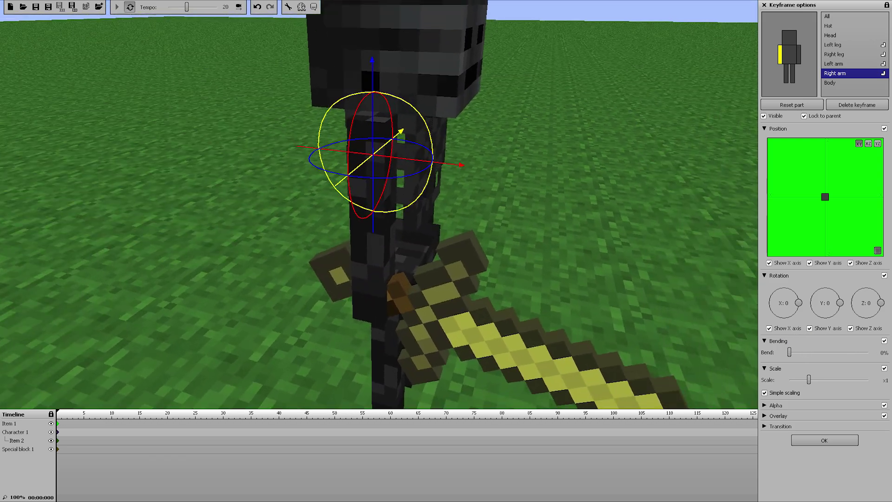
key("w")
mouse_move(788, 353)
left_mouse_down()
mouse_move(845, 346)
mouse_move(773, 345)
mouse_move(858, 339)
mouse_move(785, 342)
left_mouse_up()
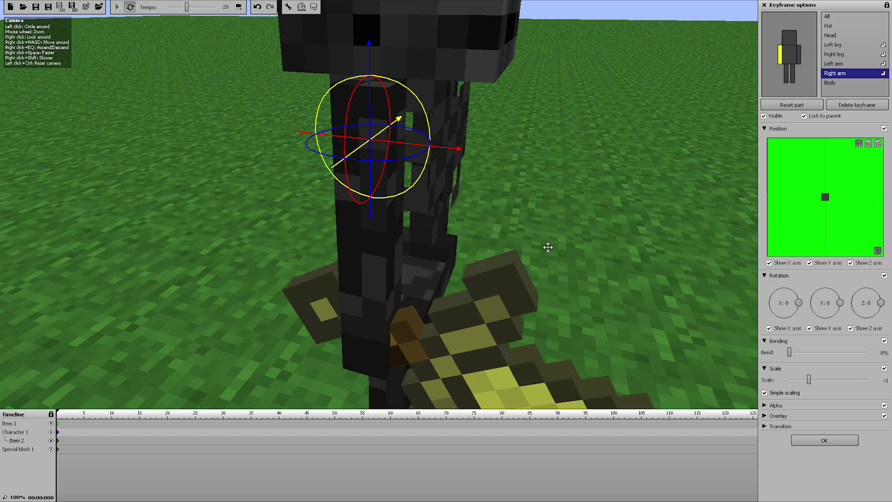
scroll(578, 217, "down", 5)
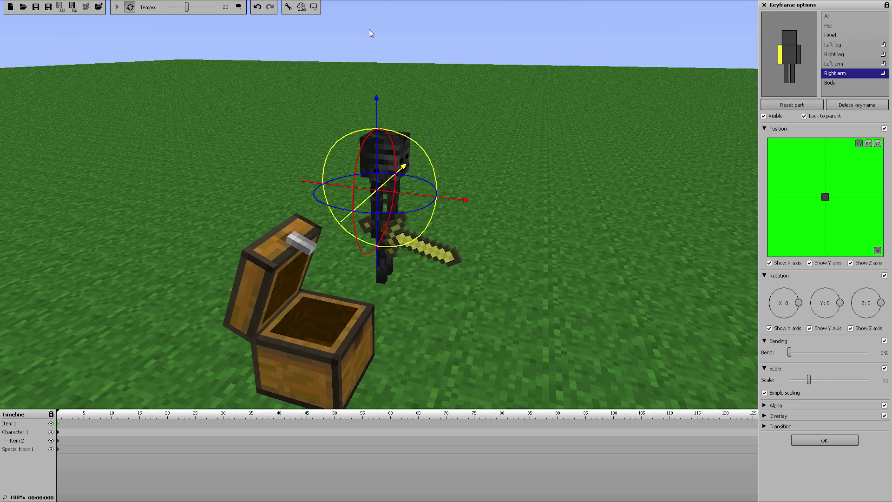
left_click(810, 443)
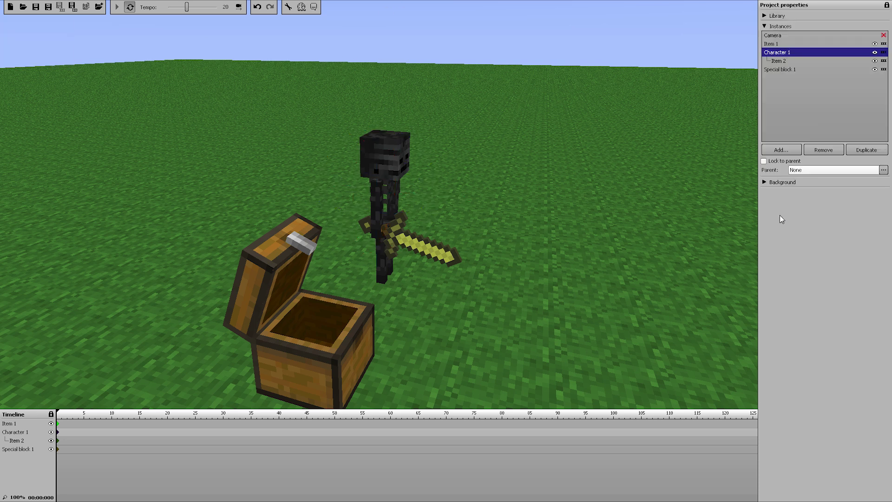
Step: Add a new character to the library and set its model to Iron Golem
left_click(764, 26)
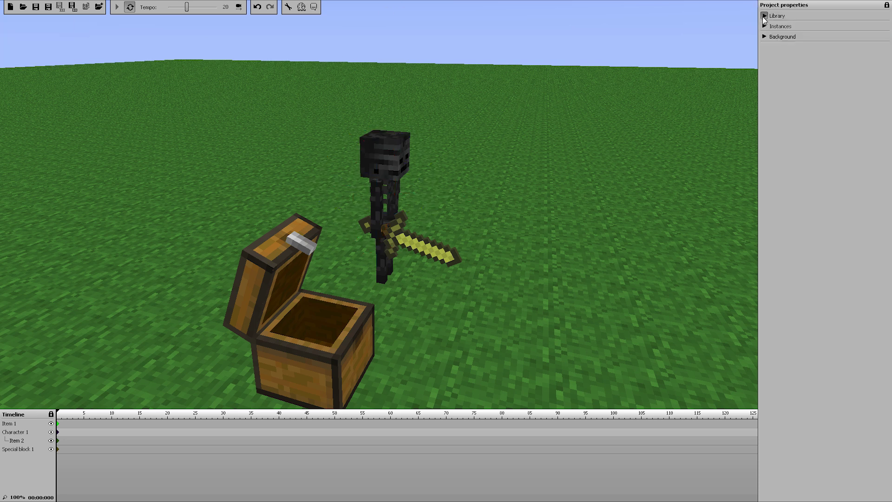
left_click(763, 15)
left_click(781, 214)
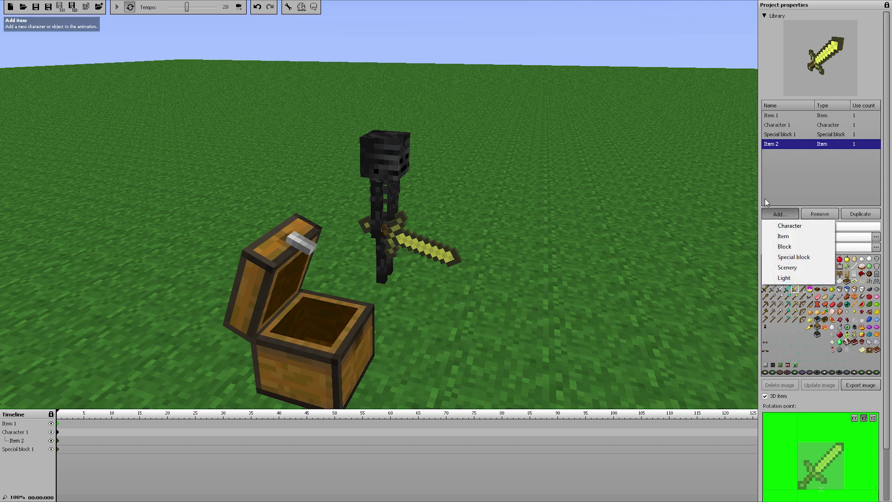
left_click(772, 226)
left_click(800, 248)
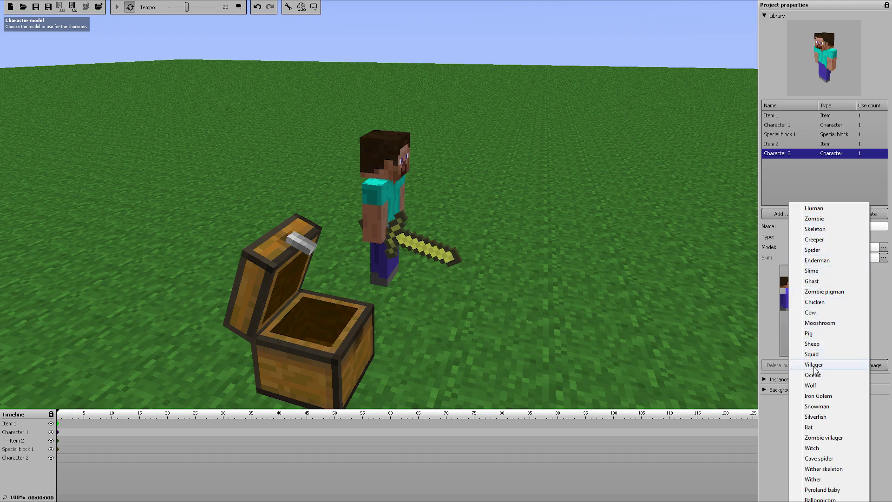
left_click(843, 394)
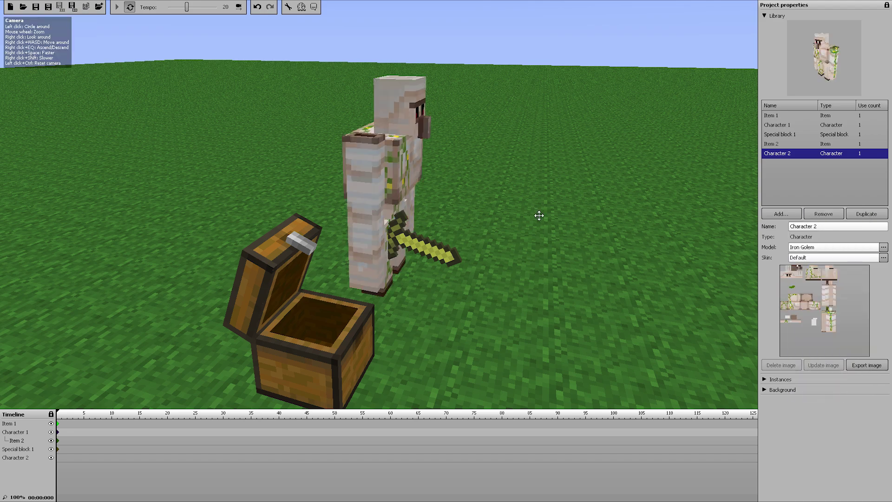
Step: Create a keyframe for the iron golem at frame 0 and spin its Nose part around Y to about 1441 degrees
right_click_drag(538, 216, 399, 203)
key("d")
key("w")
key("s")
key("a")
key("d")
key("w")
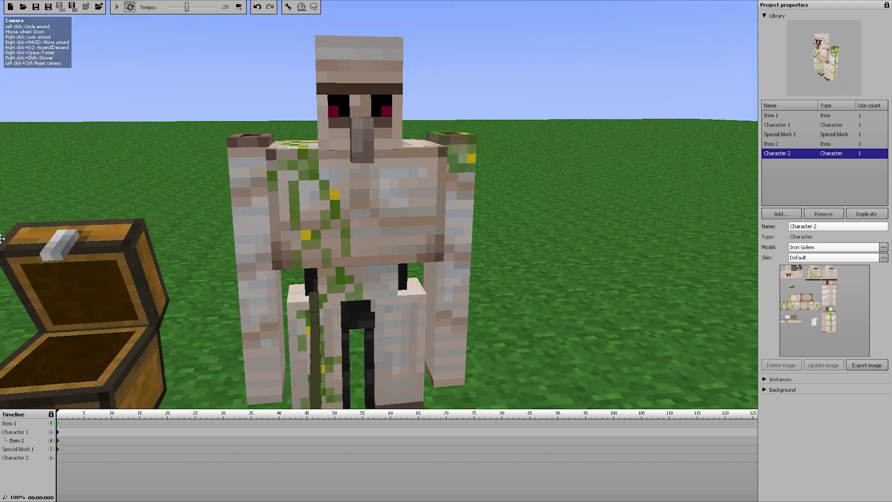
left_click(58, 459)
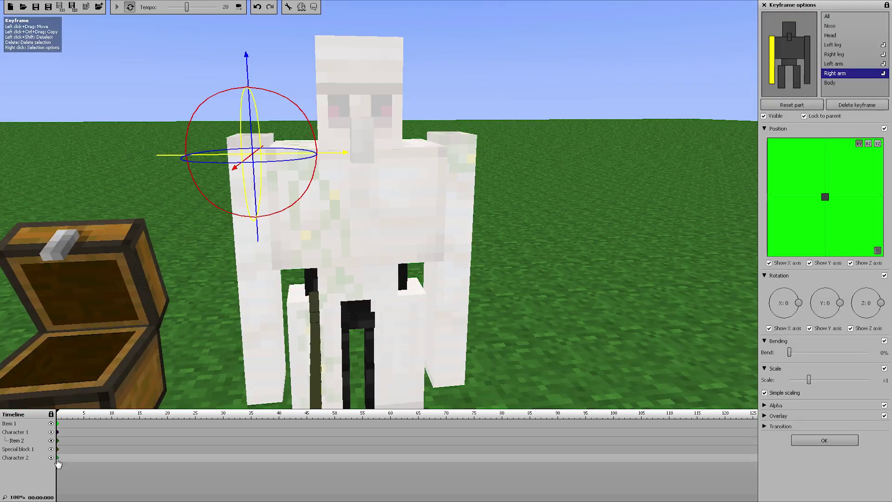
left_click(833, 26)
left_click_drag(390, 69, 391, 318)
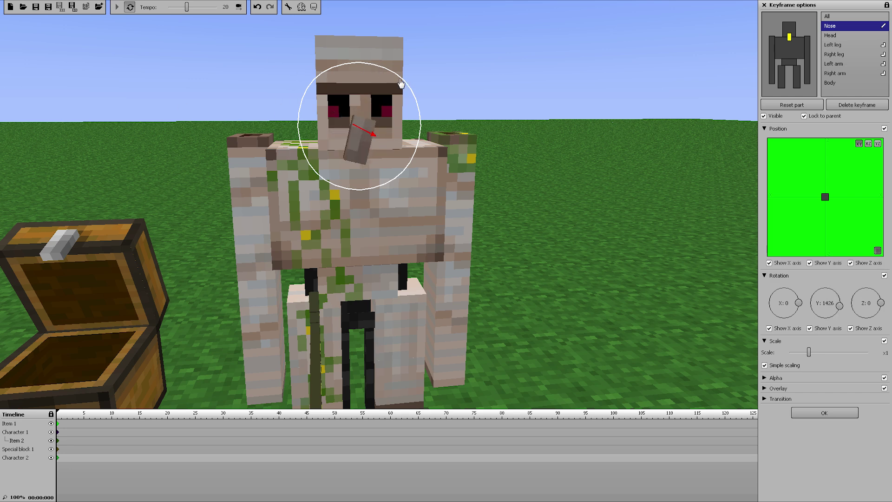
left_click_drag(389, 76, 389, 77)
Step: Create a second iron golem keyframe at frame 15 and spin the nose around Y to about 2742 degrees
left_click(139, 459)
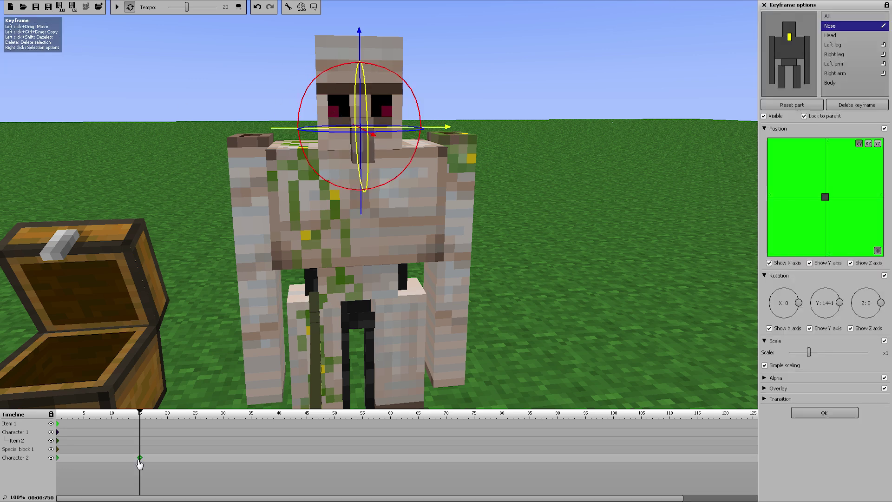
left_click_drag(408, 87, 538, 129)
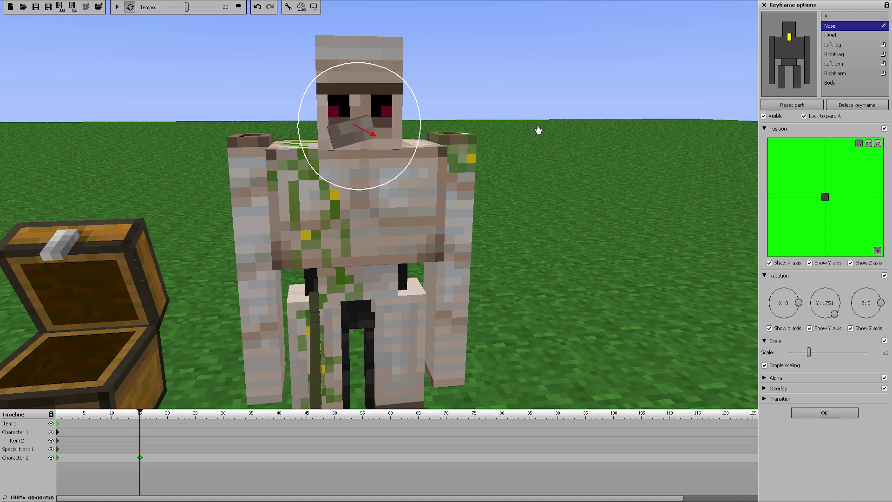
left_click_drag(420, 78, 393, 242)
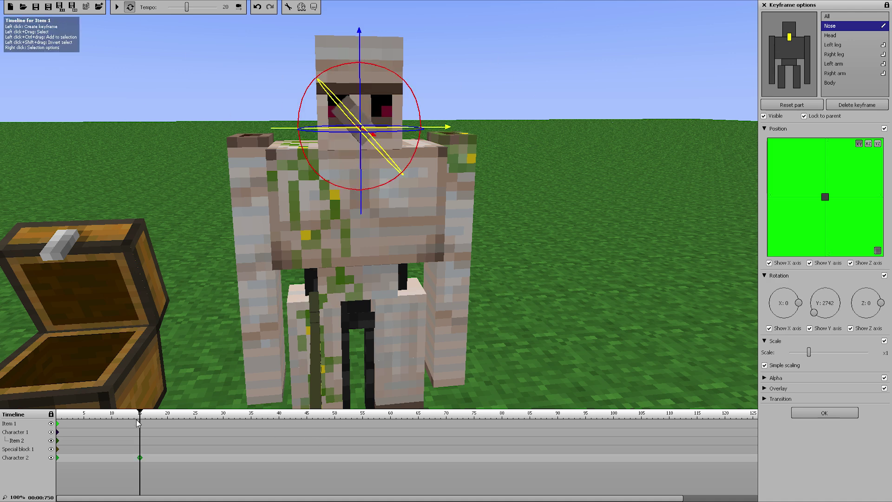
Step: Play the iron golem's nose animation from frame 0 and pause it
left_click_drag(138, 414, 54, 408)
left_click(116, 7)
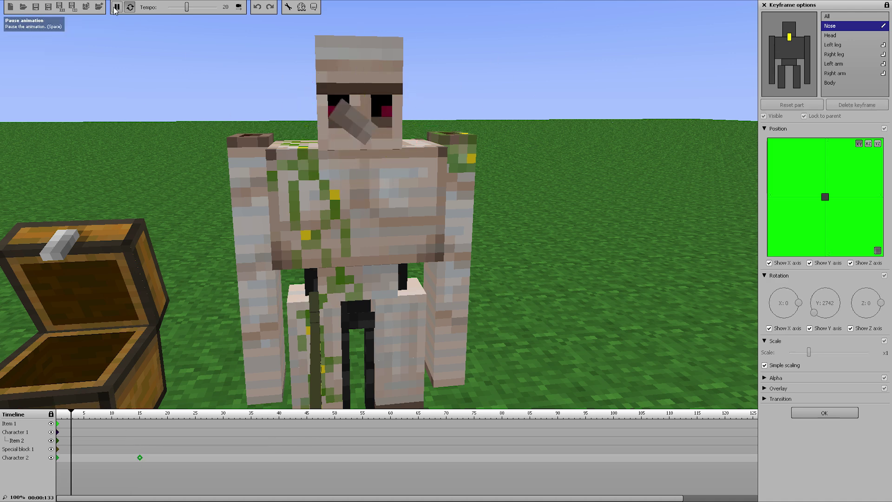
left_click(116, 7)
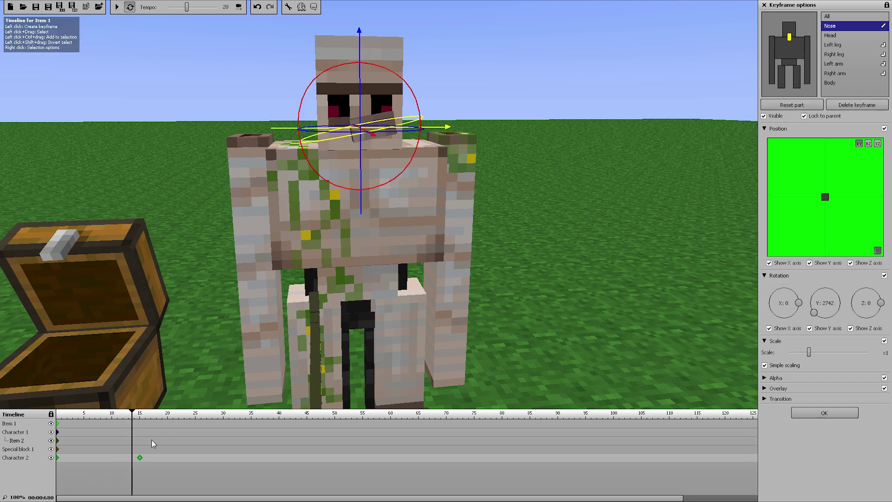
Step: Move the golem's nose outward from its face in the frame 15 keyframe and play the animation from frame 0
left_click(141, 459)
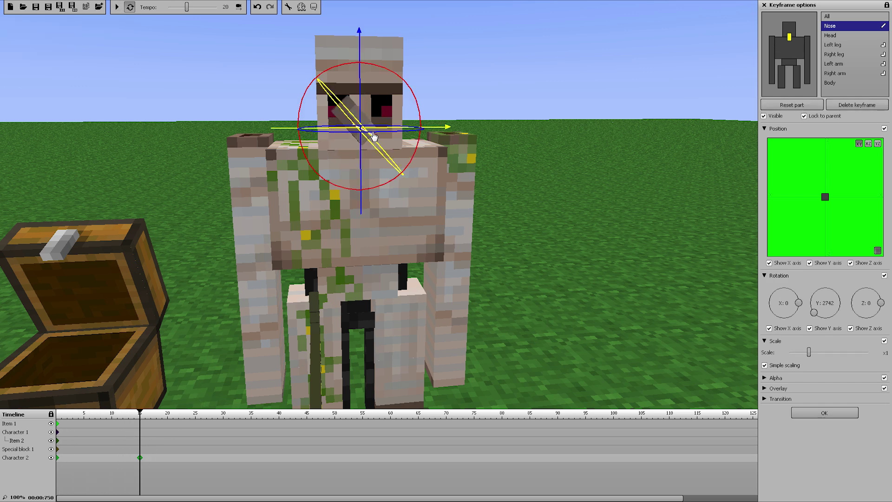
left_click_drag(373, 136, 514, 143)
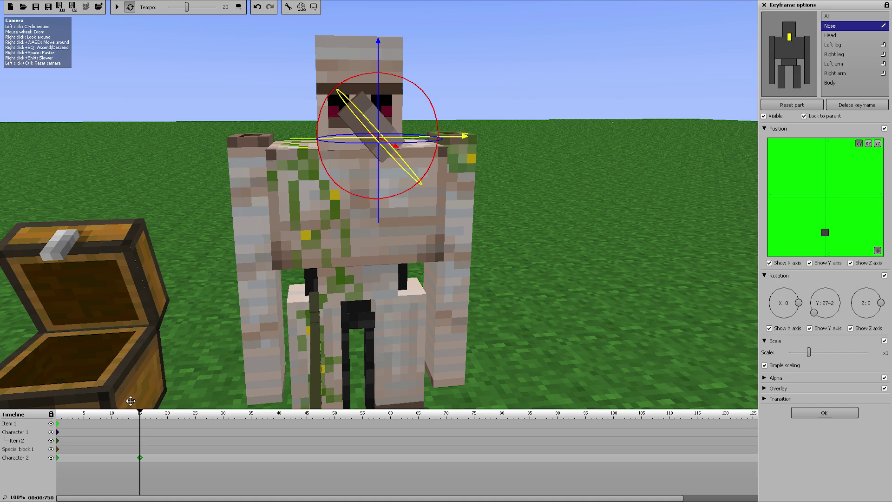
left_click_drag(140, 414, 57, 414)
mouse_move(396, 247)
left_mouse_down()
mouse_move(488, 249)
mouse_move(442, 249)
left_mouse_up()
left_click(117, 7)
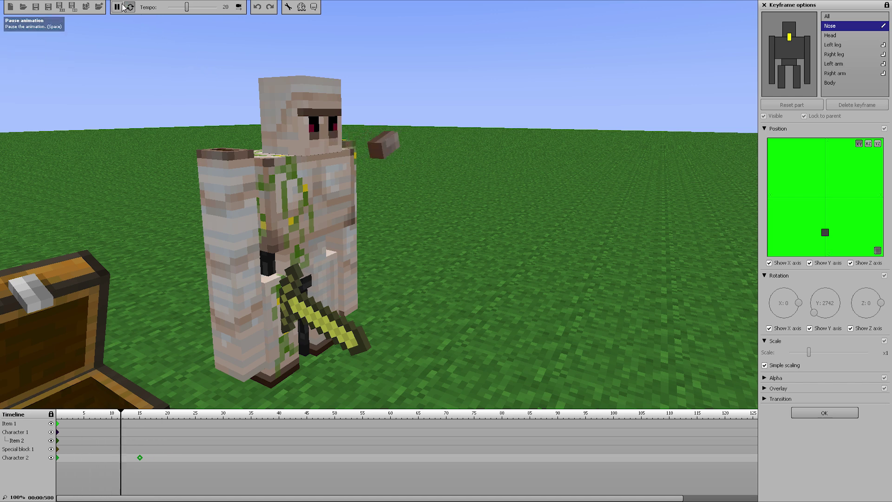
left_click(118, 7)
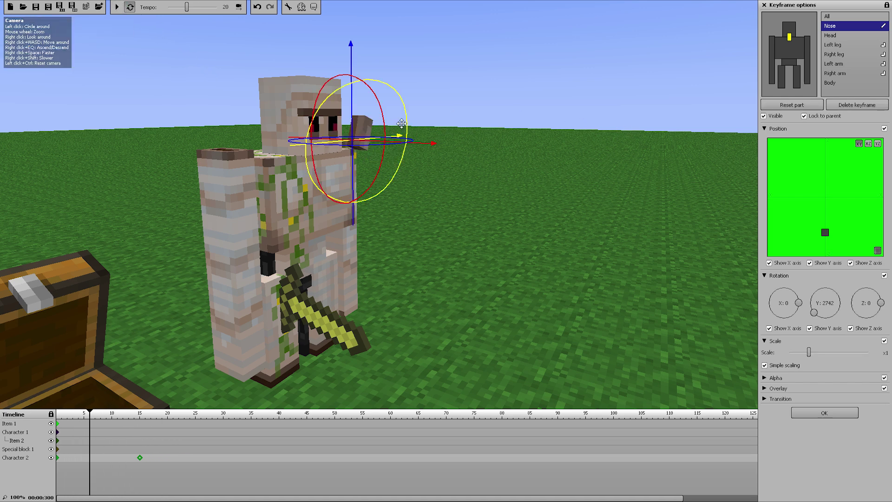
Step: Inspect the golem's Right leg and Nose parts from a different angle and close the keyframe options
left_click(834, 54)
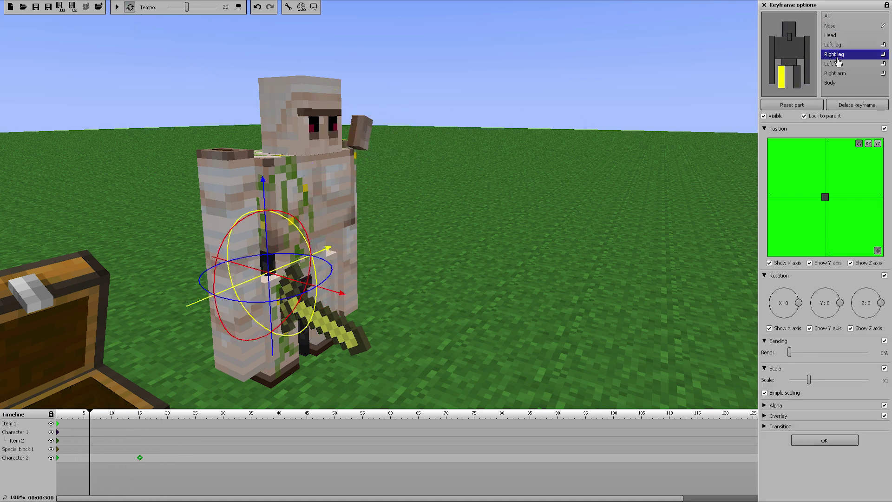
left_click(842, 27)
left_click_drag(492, 136, 398, 139)
key("w")
right_click_drag(405, 135, 397, 118)
key("s")
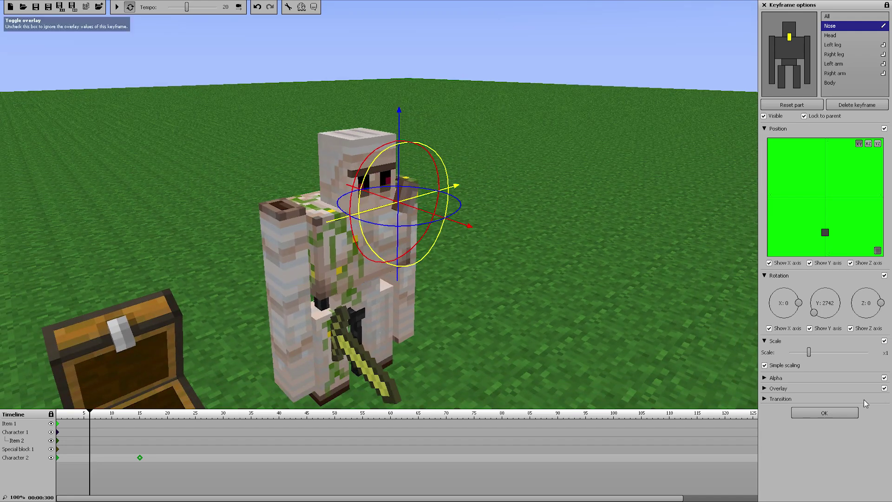
left_click(825, 412)
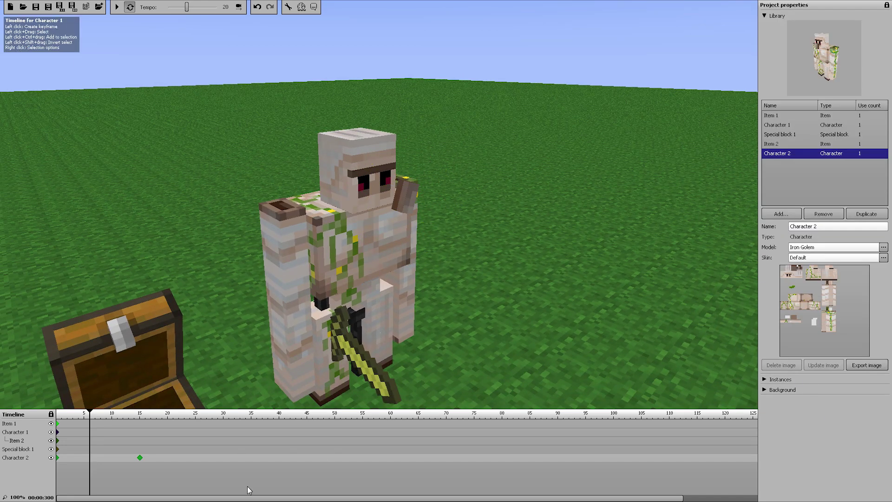
Step: In the iron golem's frame 15 keyframe, rotate the right arm around Z to -176 degrees and test its bend, ending at 0%
left_click(140, 458)
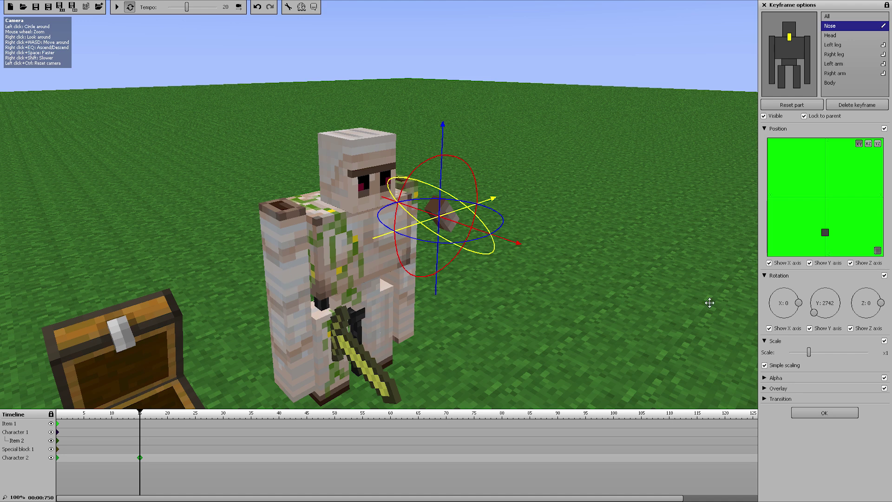
left_click(772, 52)
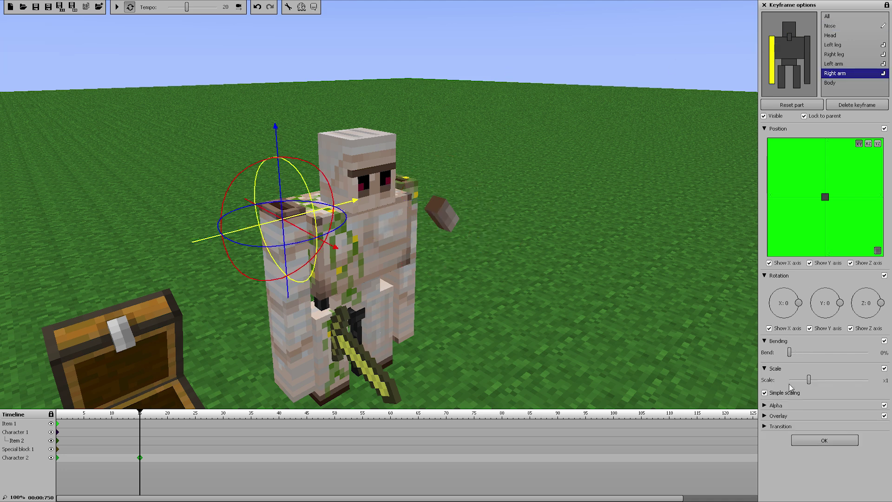
left_click_drag(789, 353, 781, 336)
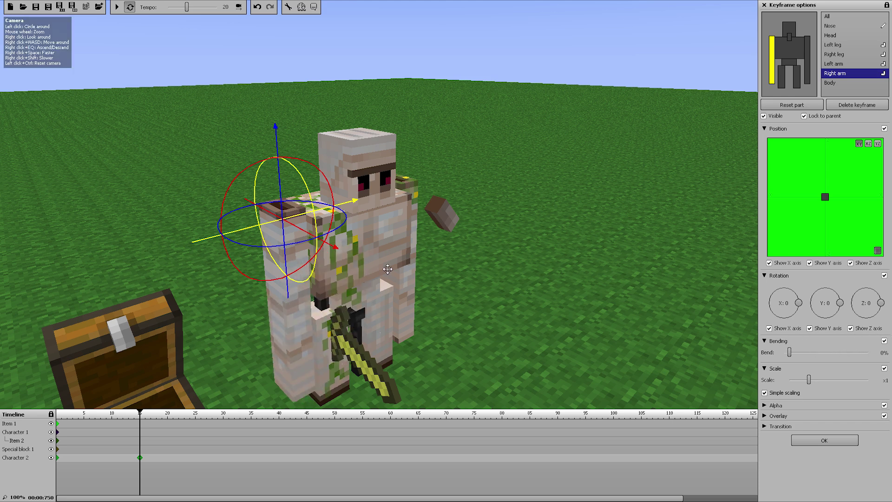
left_click_drag(341, 228, 340, 226)
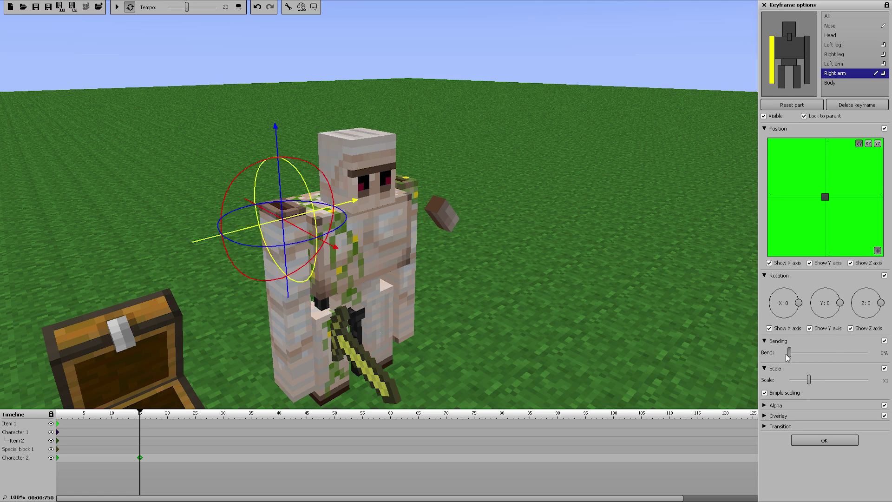
left_click_drag(336, 227, 284, 244)
mouse_move(790, 352)
left_mouse_down()
mouse_move(862, 361)
mouse_move(780, 354)
left_mouse_up()
left_click_drag(338, 233, 292, 242)
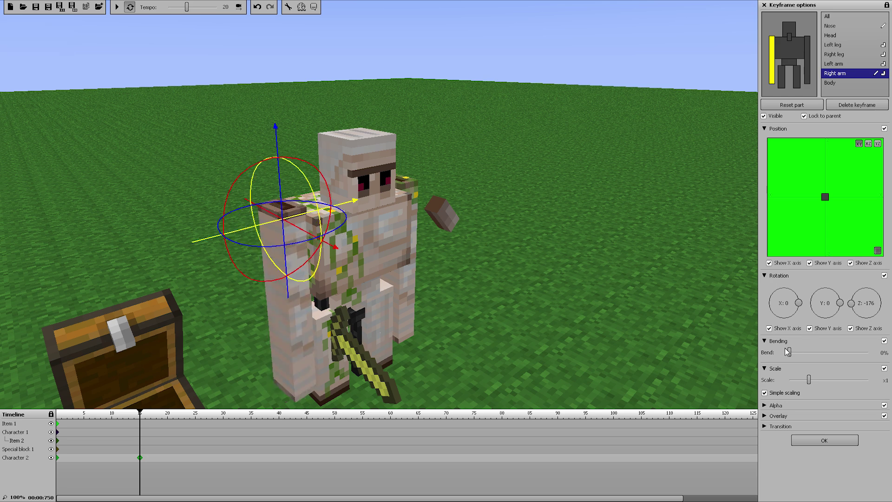
left_click_drag(789, 353, 737, 352)
left_click(800, 442)
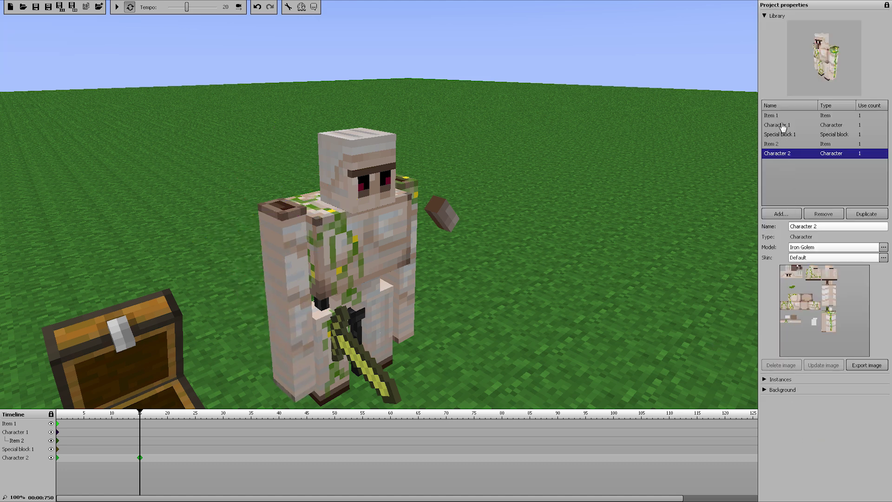
Step: Add another character with the default Human model to the library and create its keyframe at frame 0
left_click(776, 214)
left_click(788, 225)
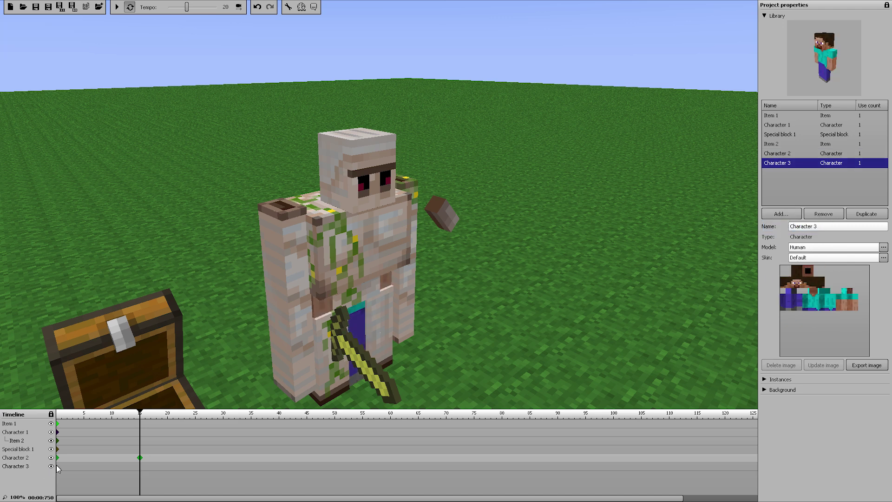
left_click(36, 467)
Step: Reset the human's displaced right arm and move the whole character out beside the iron golem
left_click_drag(352, 270, 511, 203)
left_click(794, 105)
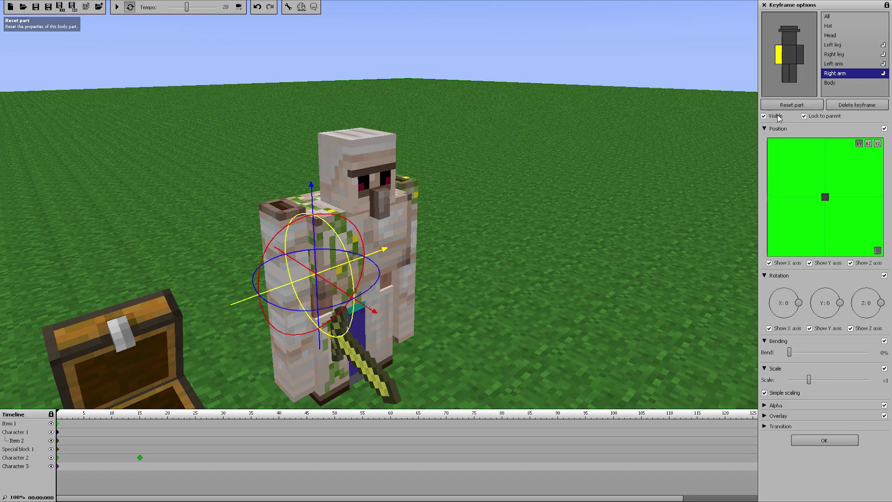
left_click(827, 17)
left_click_drag(411, 344, 555, 305)
right_click_drag(379, 204, 338, 207)
Step: Rotate the human's left arm around Z to 173 degrees, testing its bend along the way and ending at 0%
left_click(796, 55)
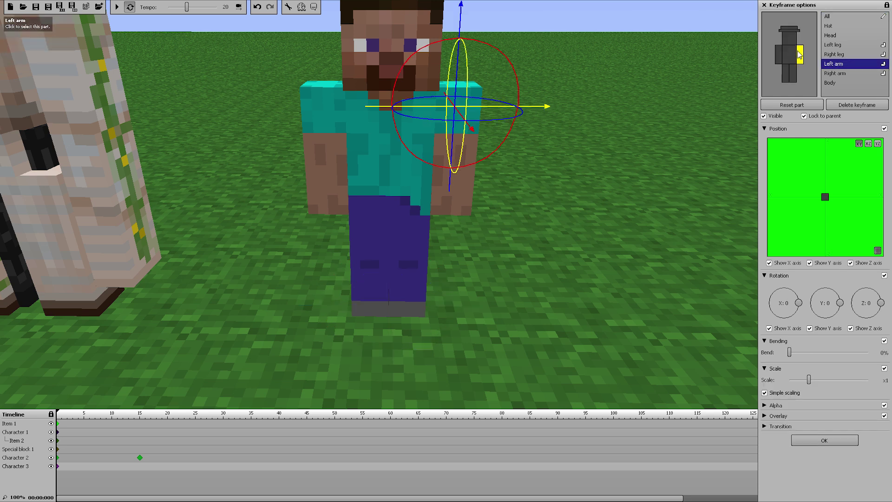
left_click_drag(788, 353, 732, 343)
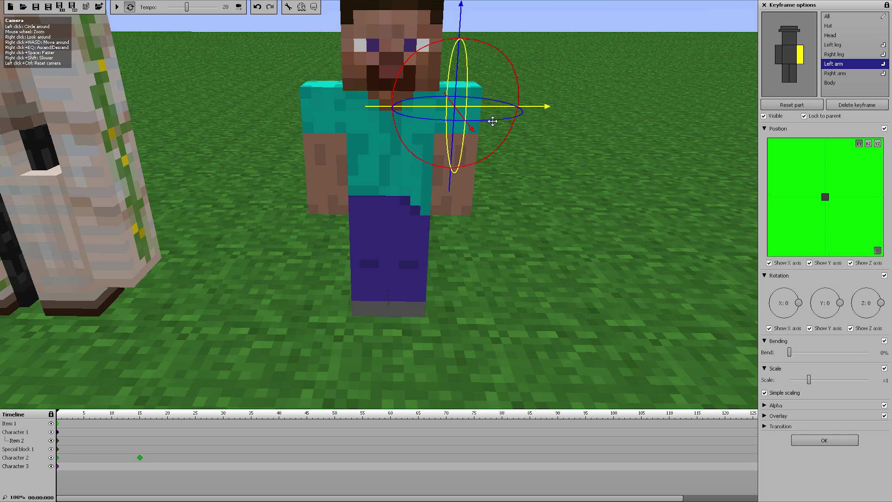
left_click_drag(480, 114, 495, 3)
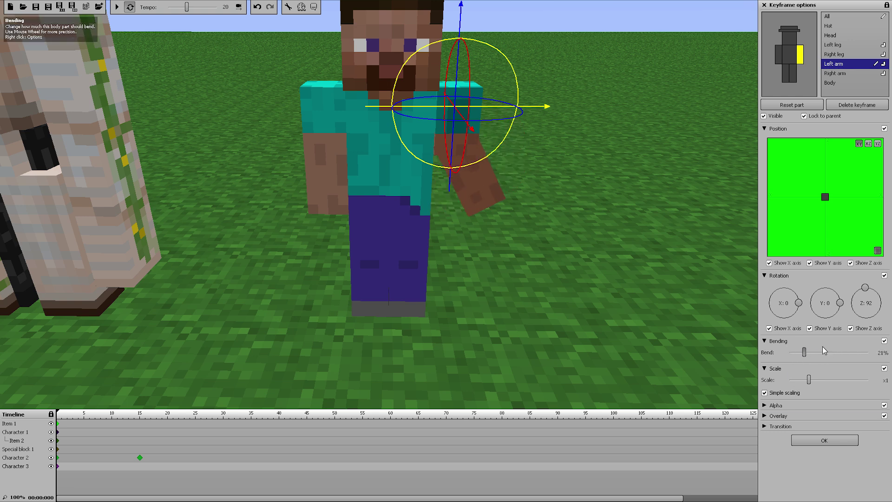
left_click_drag(486, 120, 525, 3)
mouse_move(790, 352)
left_mouse_down()
mouse_move(847, 356)
mouse_move(776, 349)
left_mouse_up()
Step: View the chest, iron golem and human character together from farther back and above
key("d")
right_click_drag(638, 263, 502, 287)
key("s")
key("w")
key("e")
key("s")
key("a")
key("d")
key("w")
key("a")
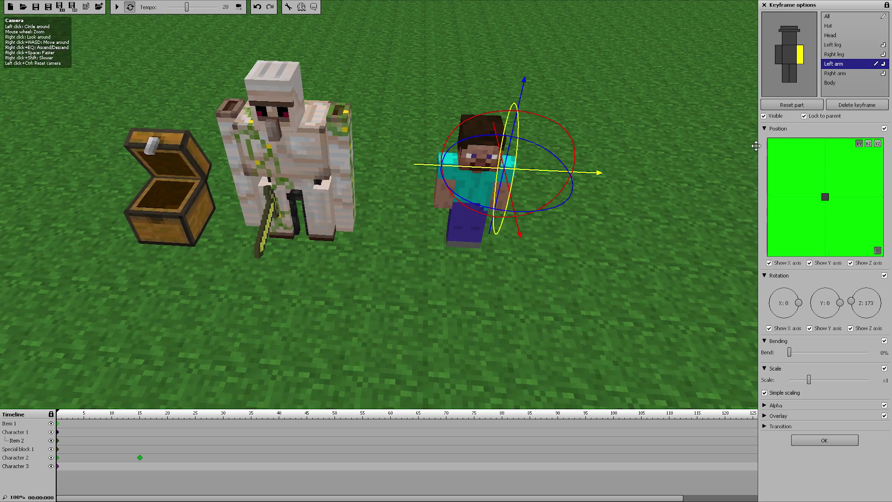
Step: Collapse the Position, Rotation, Bending and Scale sections and close the keyframe options
left_click(763, 129)
left_click(764, 139)
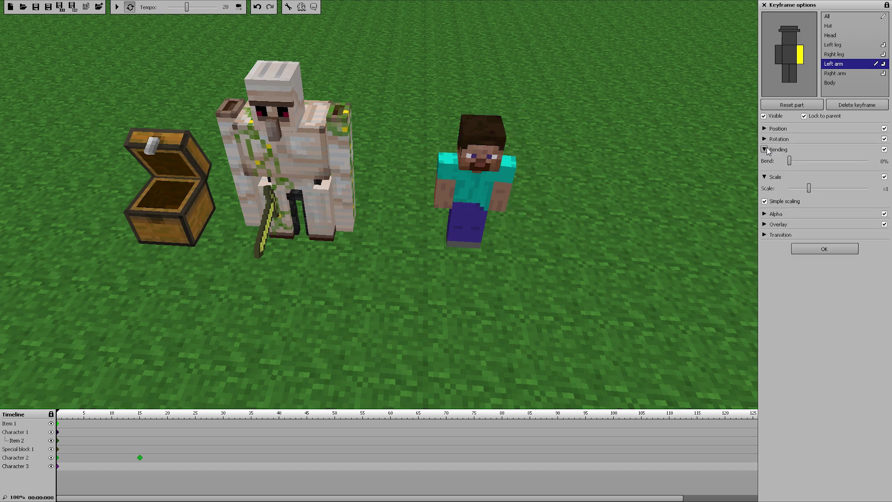
left_click(765, 149)
left_click(766, 158)
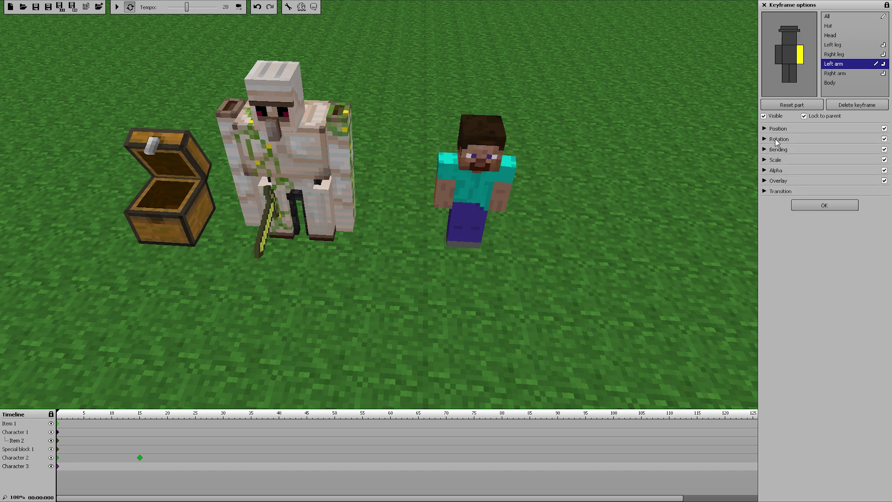
left_click(829, 205)
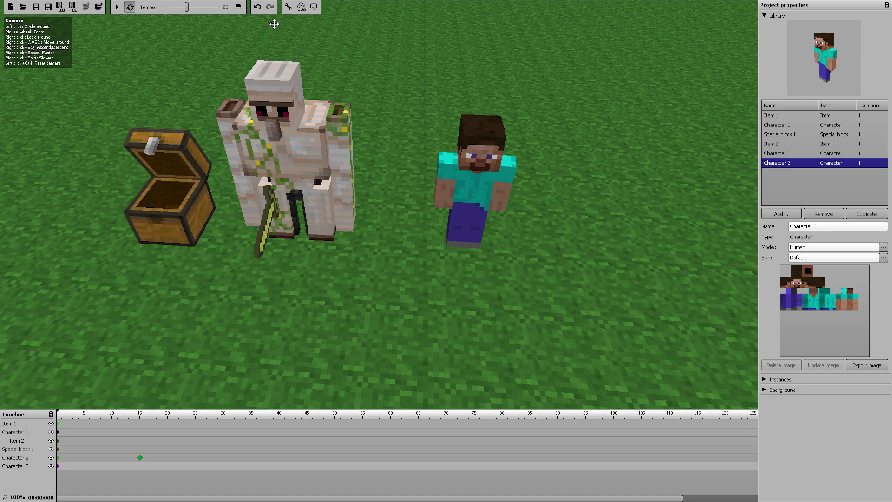
Step: Go back and forth through the recent changes to the human's left arm with undo and redo
left_click(257, 7)
left_click(257, 7)
left_click(257, 7)
left_click(257, 7)
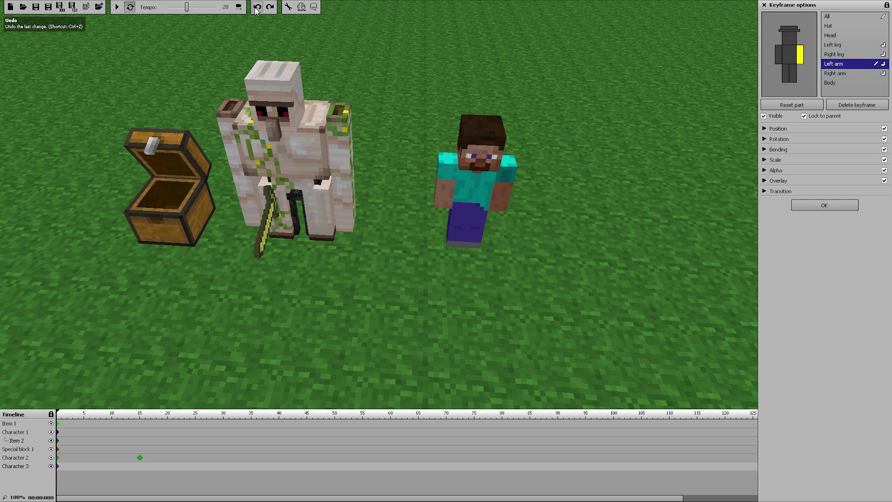
left_click(272, 6)
left_click(262, 6)
left_click(261, 6)
left_click(274, 7)
left_click(273, 7)
left_click(256, 7)
left_click(256, 7)
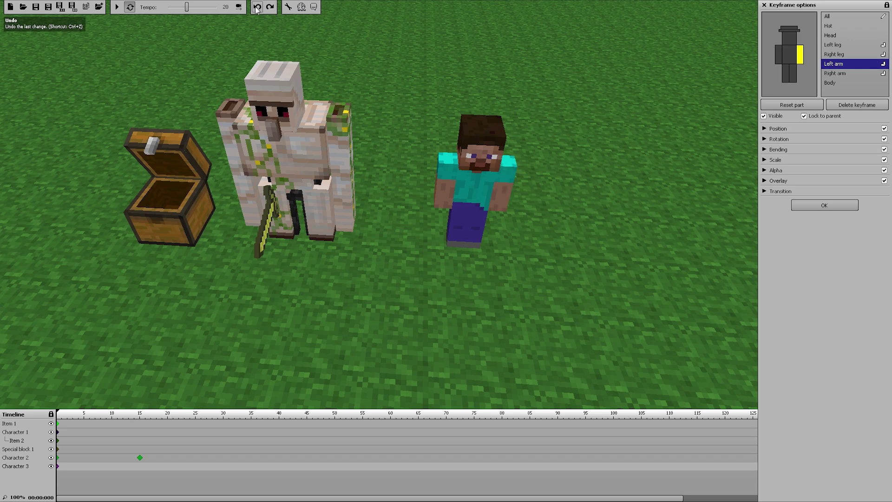
left_click(271, 7)
left_click(272, 7)
left_click(263, 8)
left_click(268, 9)
left_click(268, 10)
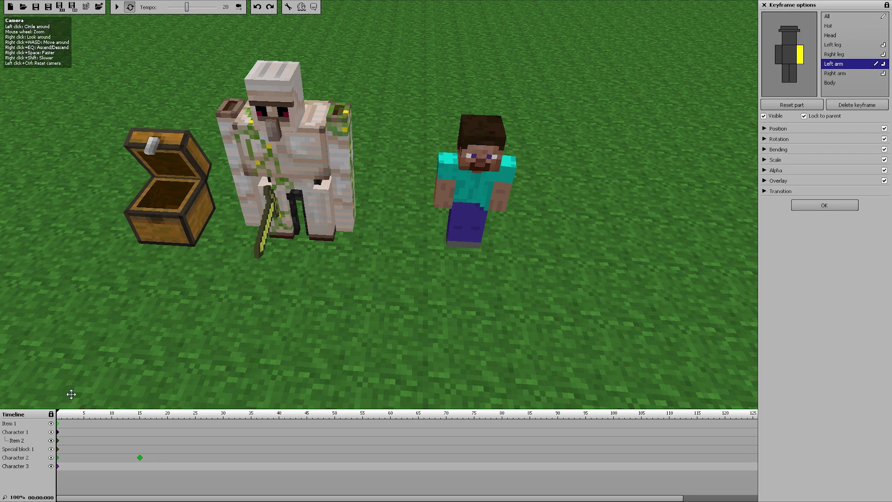
Step: Export the current frame as a PNG screenshot into the Mine-imator v0.6.2 folder and close the image preview
left_click(72, 11)
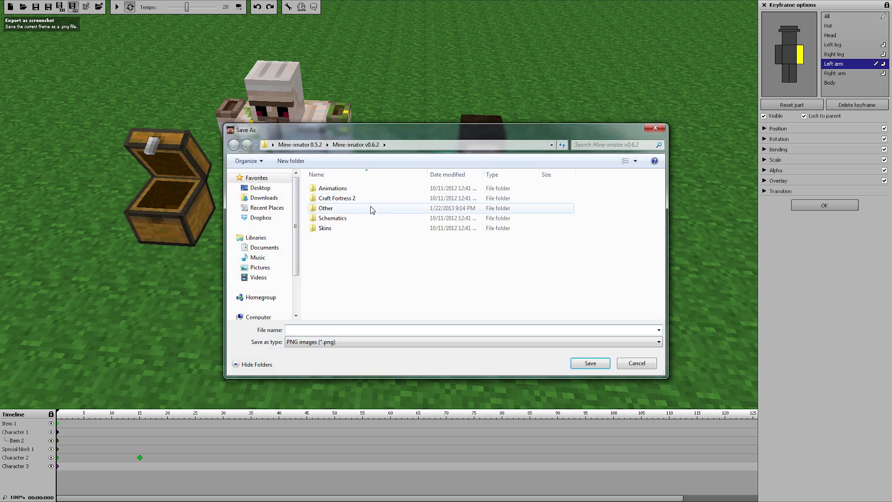
type("scre")
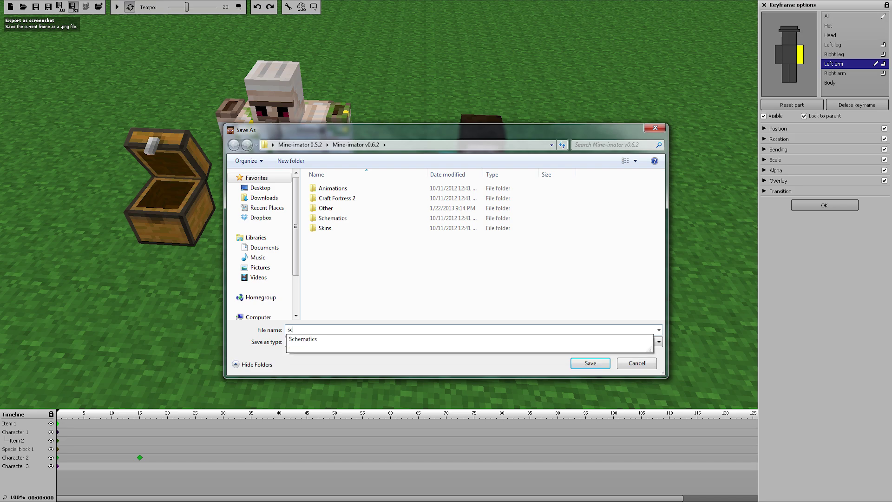
type("nsho")
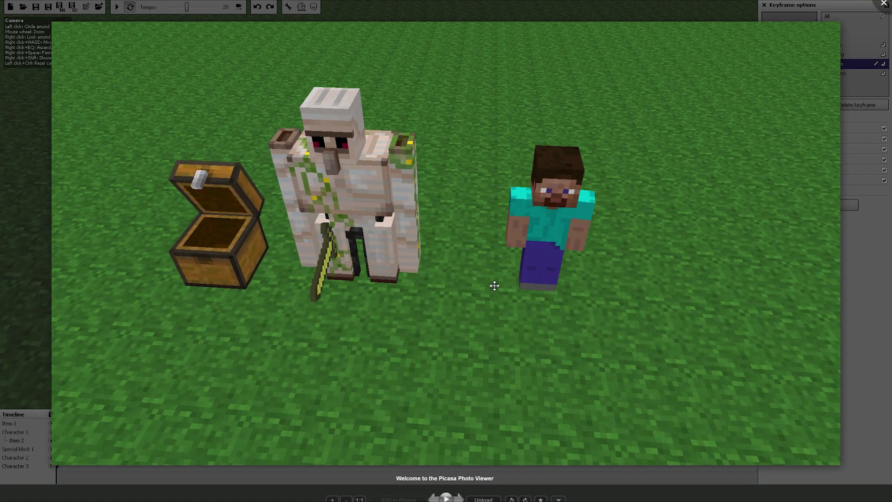
left_click(883, 4)
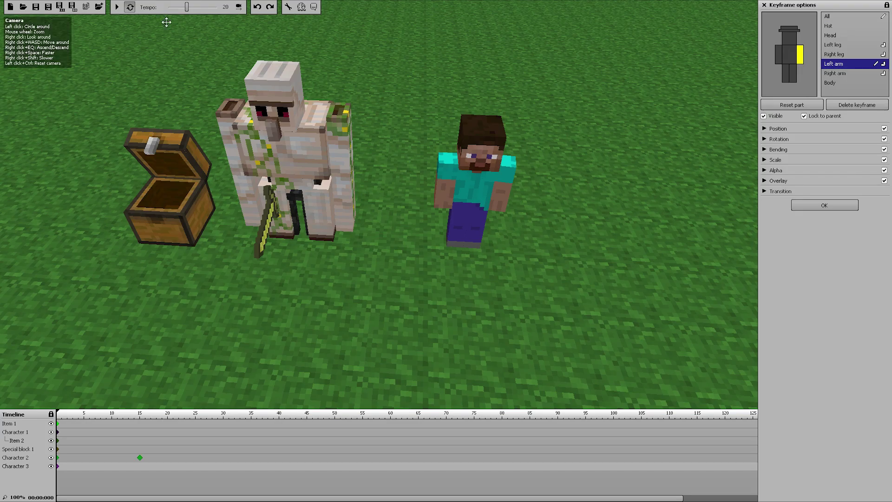
Step: Try the GMCap (dll) and GMCap (gex) AVI recorders in the program settings, then restore Vcapture and close the settings
left_click_drag(583, 235, 573, 202)
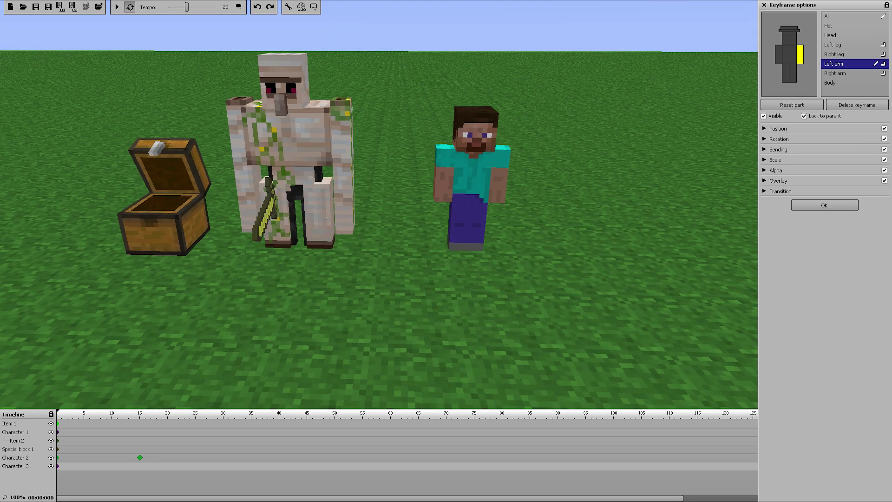
right_click_drag(30, 27, 30, 27)
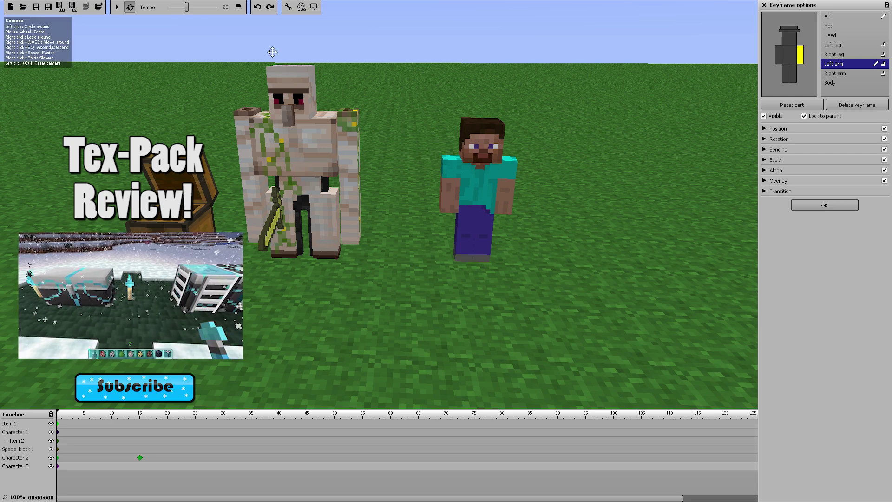
left_click(288, 7)
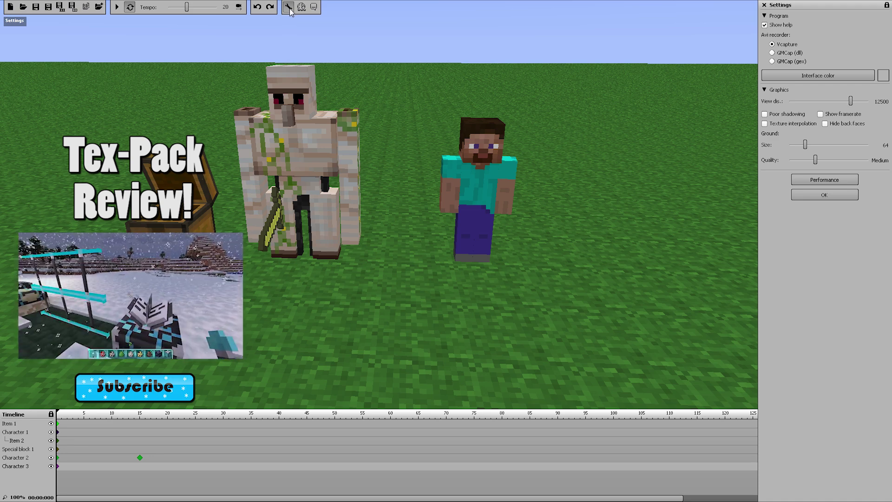
left_click(772, 52)
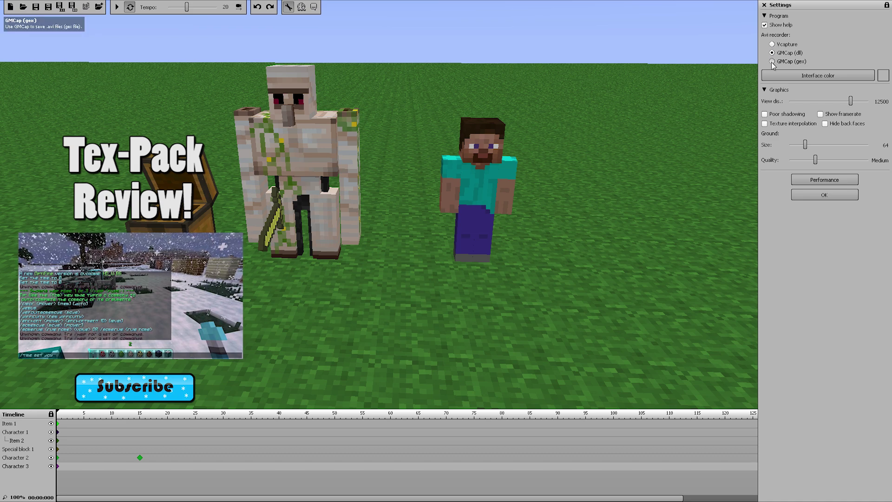
left_click(772, 62)
left_click(772, 45)
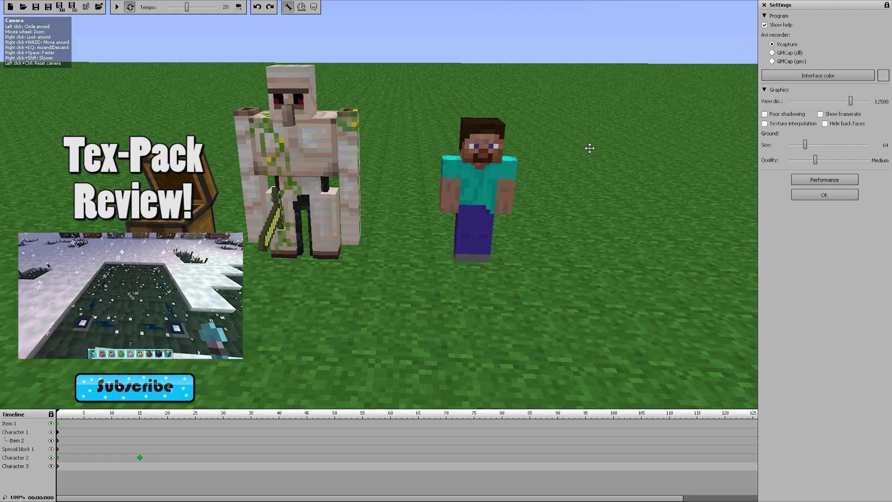
left_click(824, 194)
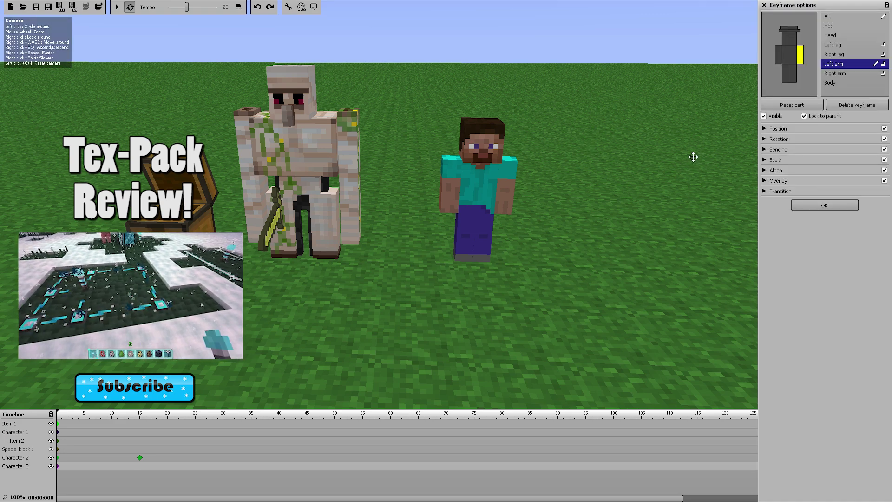